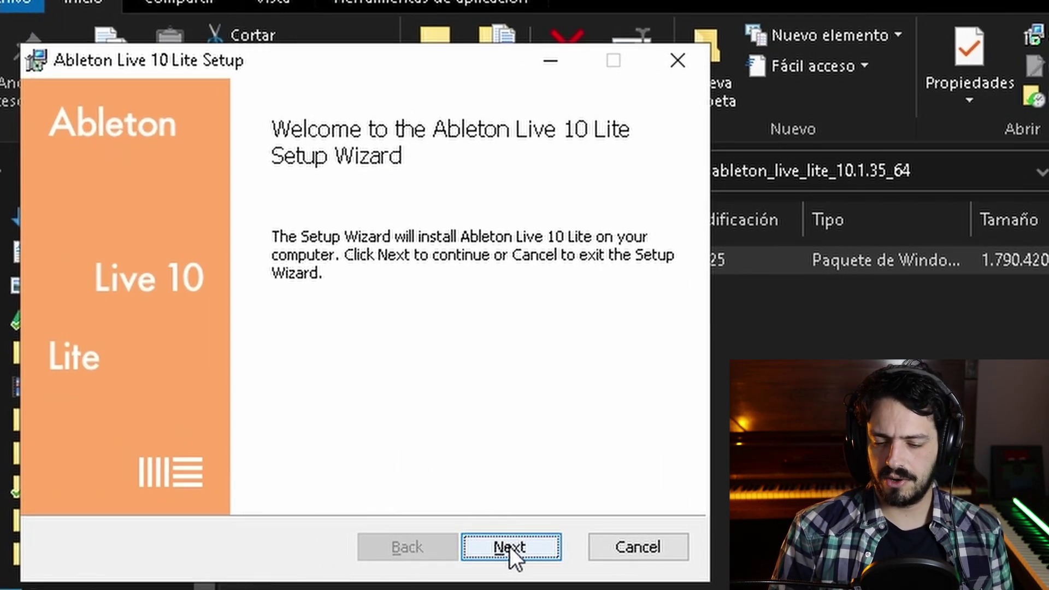
- Install Ableton Live 10 Lite in the default destination folder, accepting the license agreement, and close the setup wizard
left_click(510, 546)
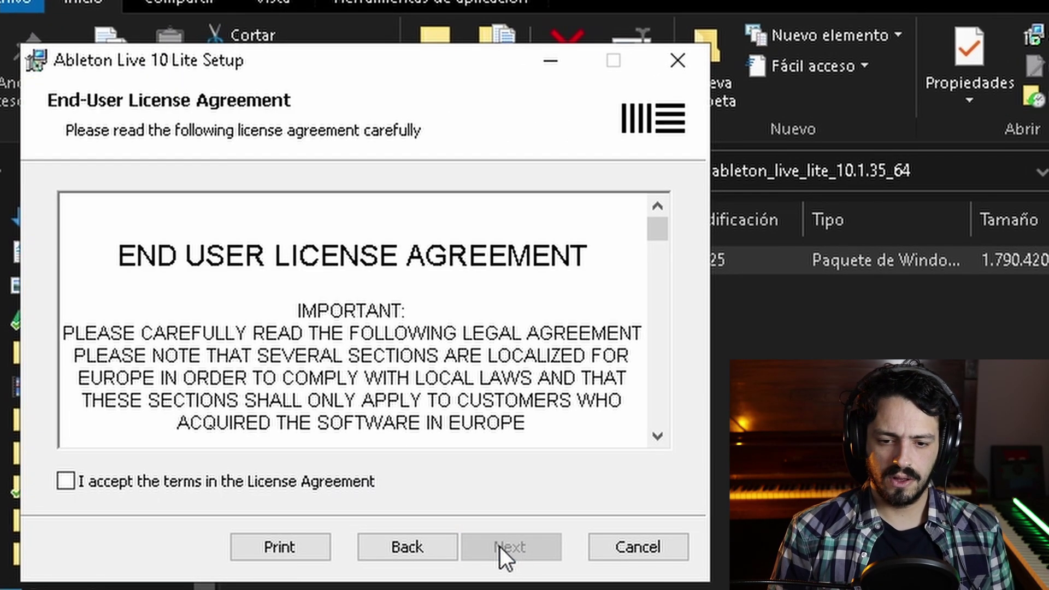
left_click(168, 477)
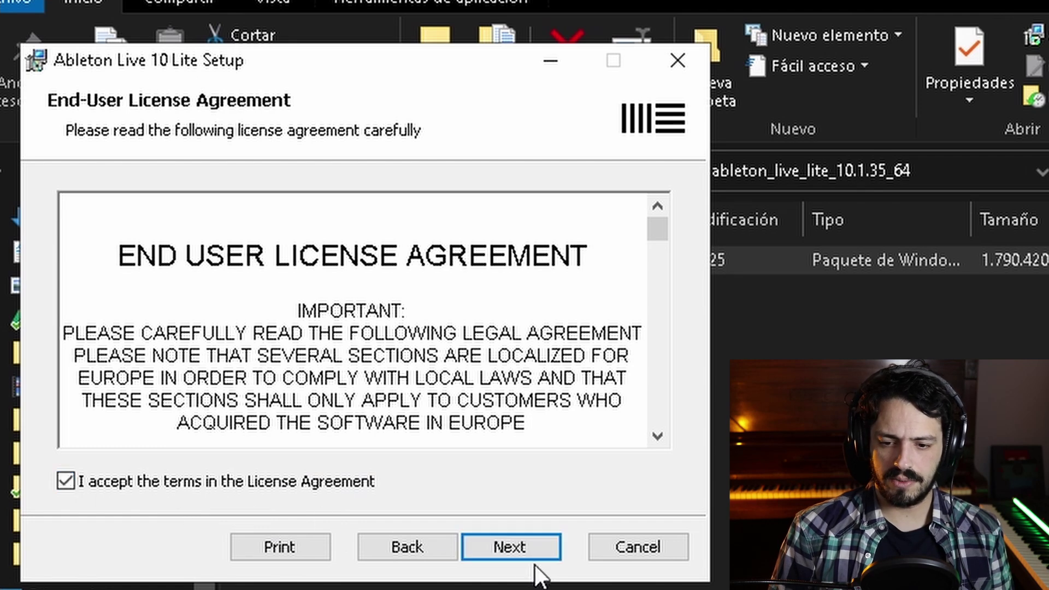
left_click(525, 549)
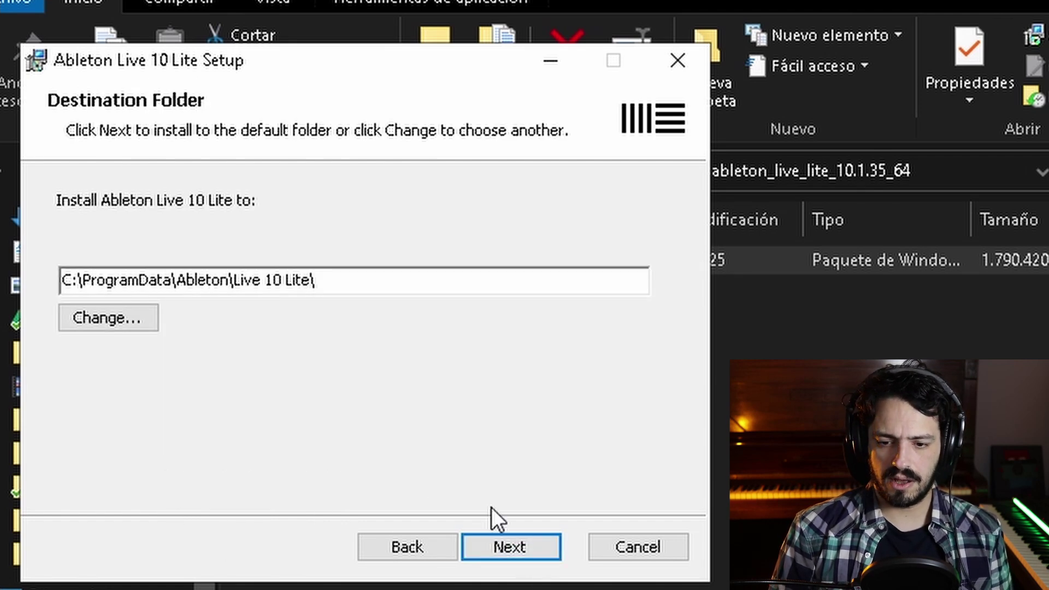
left_click(518, 546)
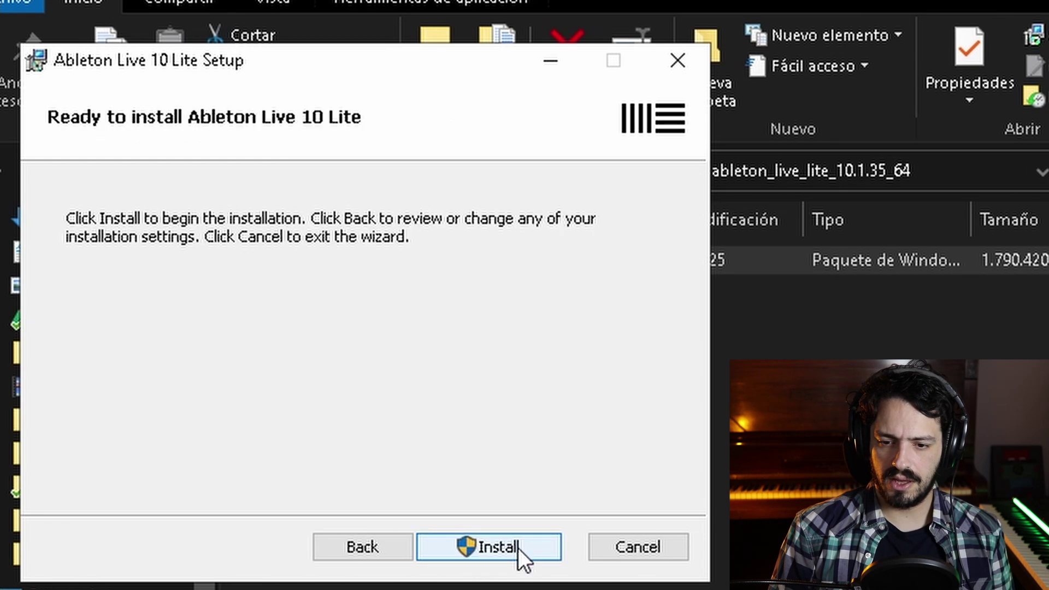
left_click(503, 548)
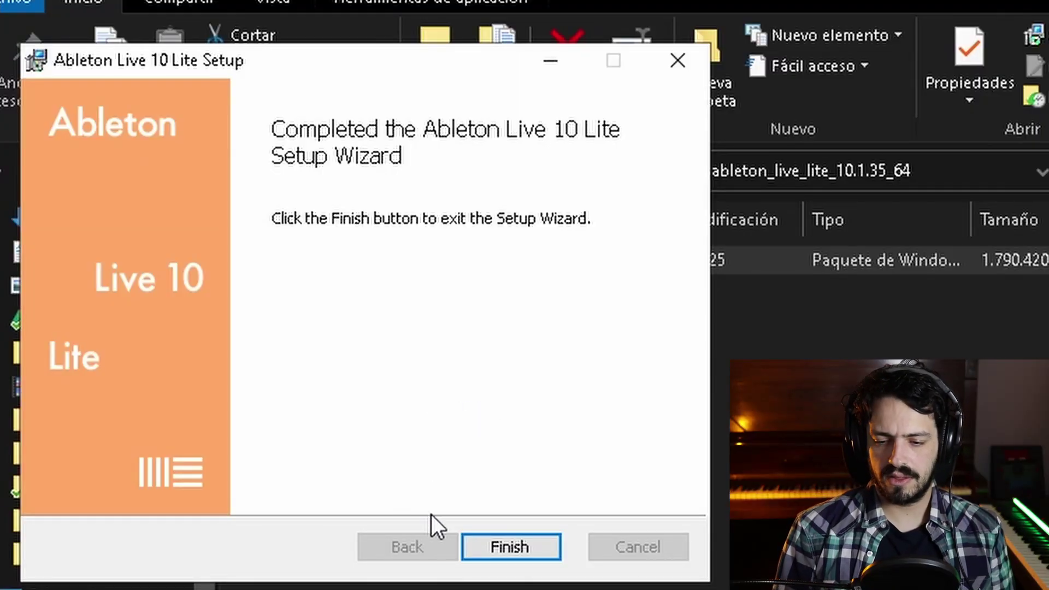
left_click(507, 548)
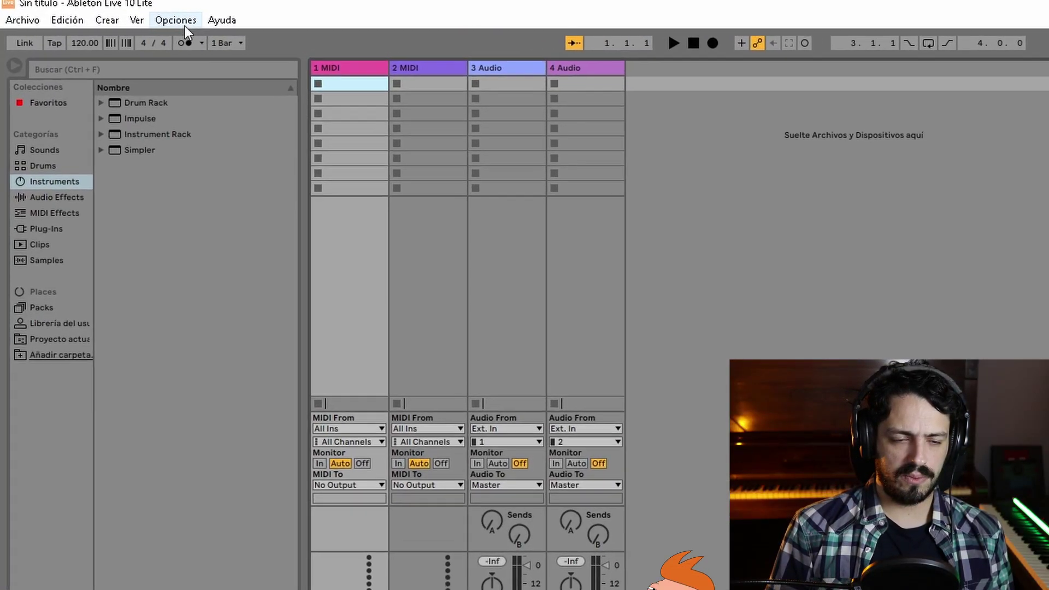
- Open the audio settings in the preferences
left_click(119, 18)
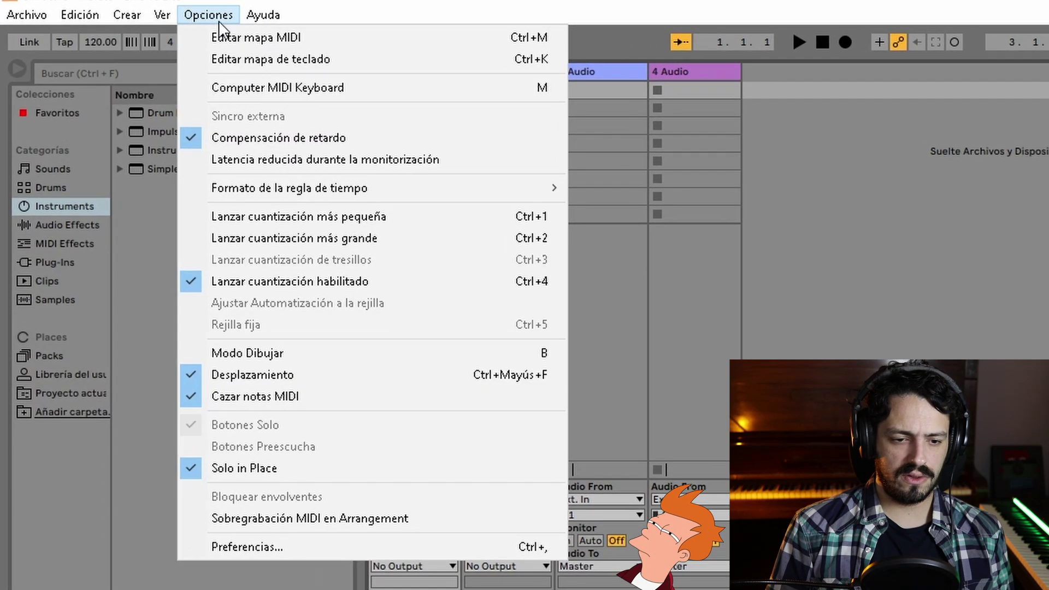
left_click(283, 548)
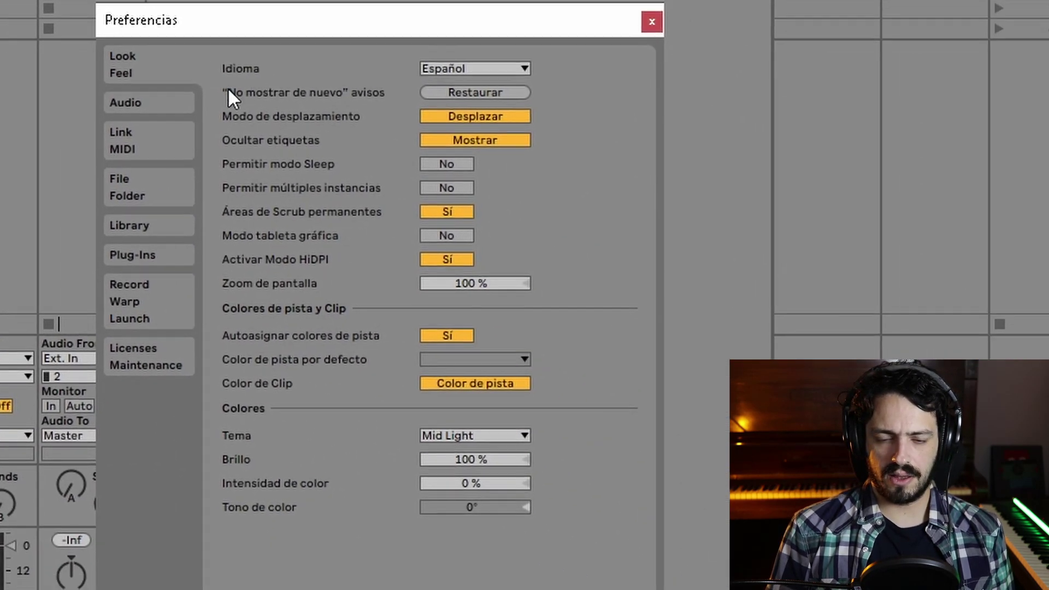
left_click(146, 104)
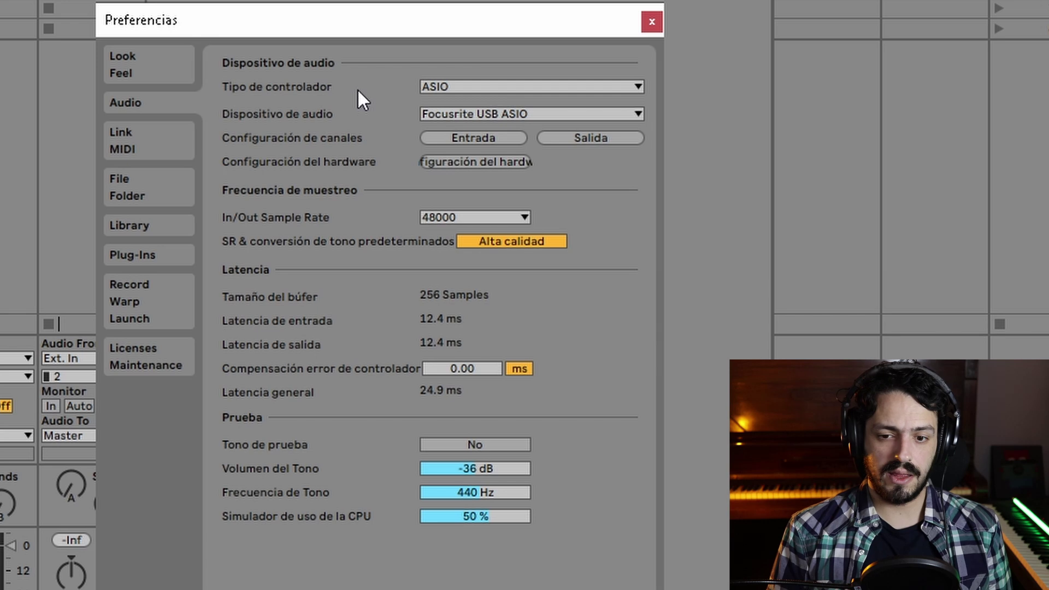
- Try MME/DirectX as the audio driver type and switch back to ASIO
left_click(467, 87)
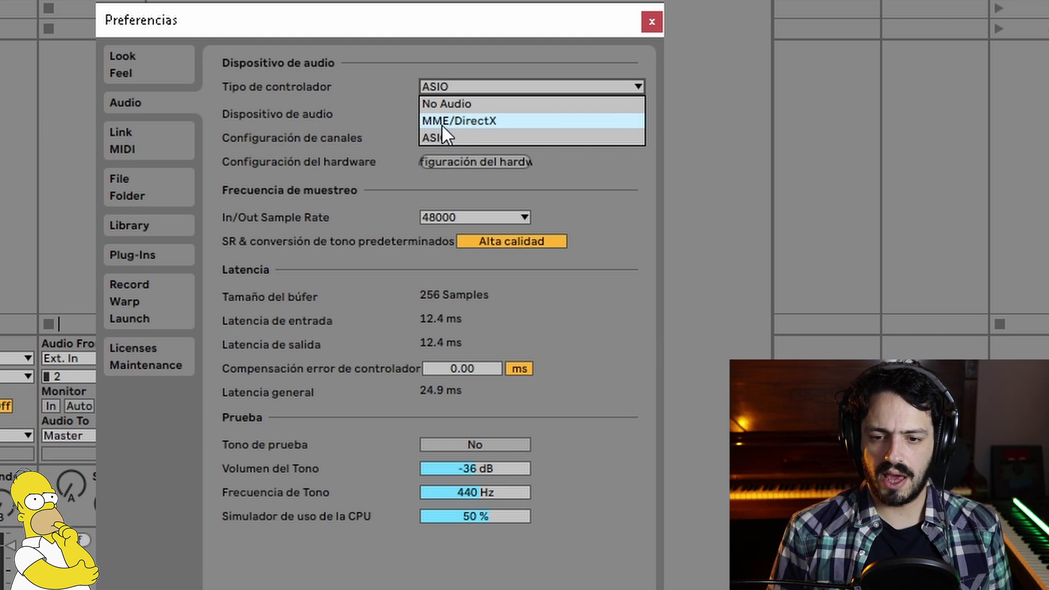
left_click(456, 122)
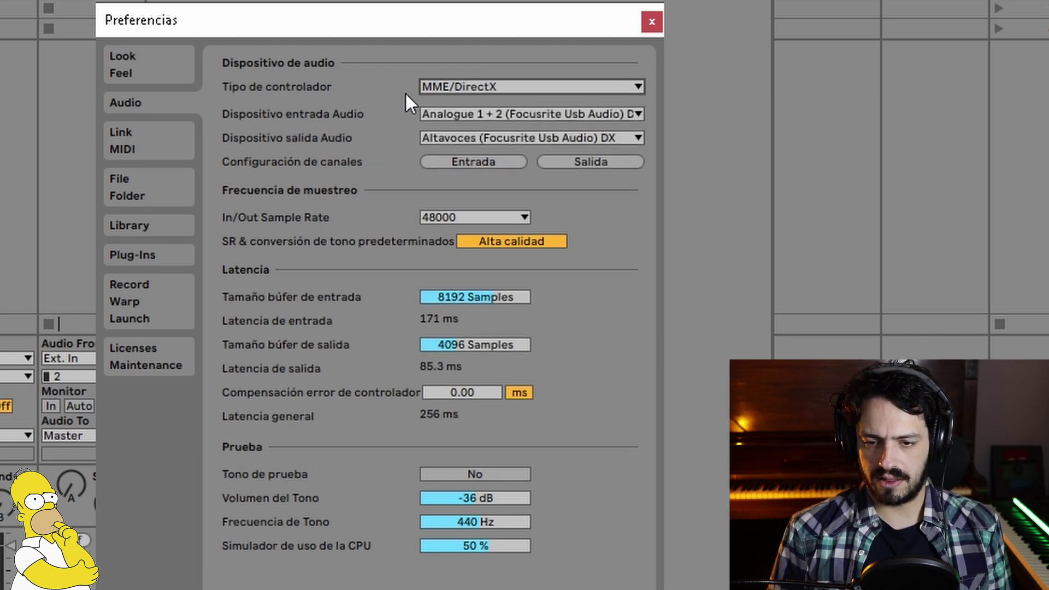
left_click(494, 92)
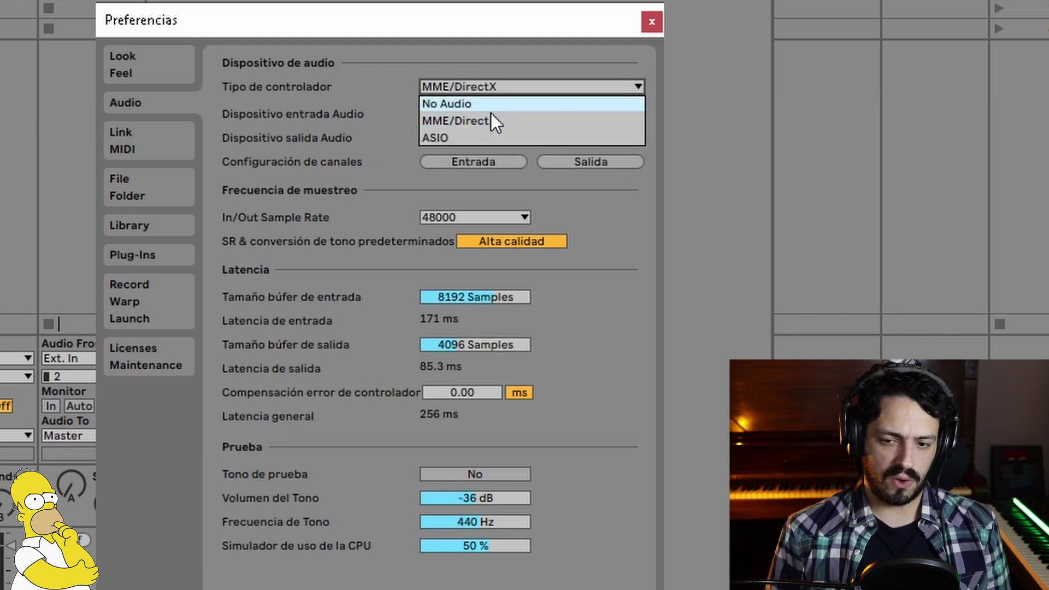
left_click(461, 138)
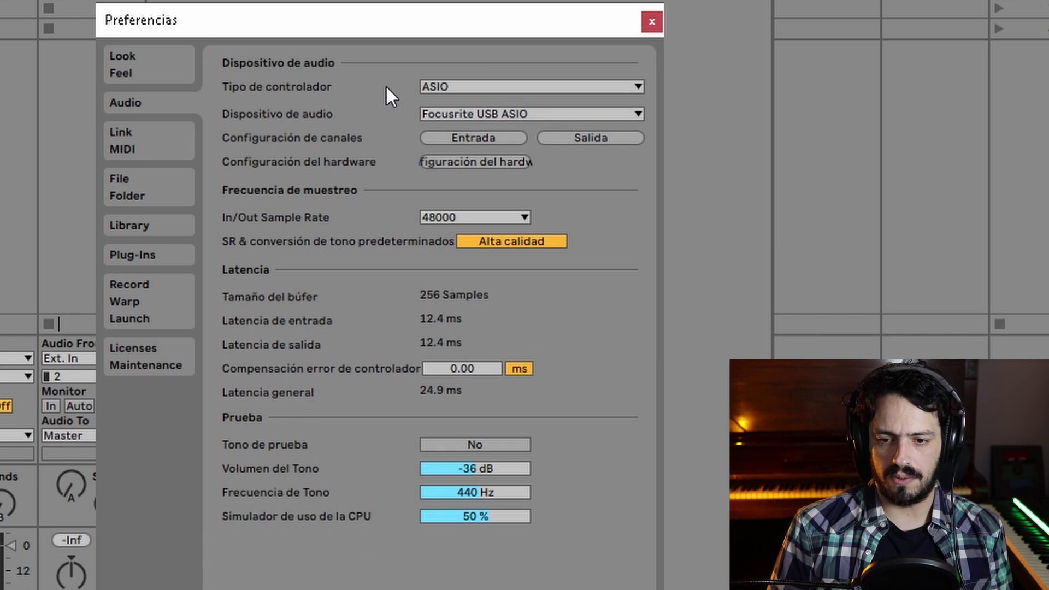
- Choose Focusrite USB ASIO as the audio device, enable mono inputs 5 & 6 and stereo input 5/6, and close the preferences
left_click(482, 113)
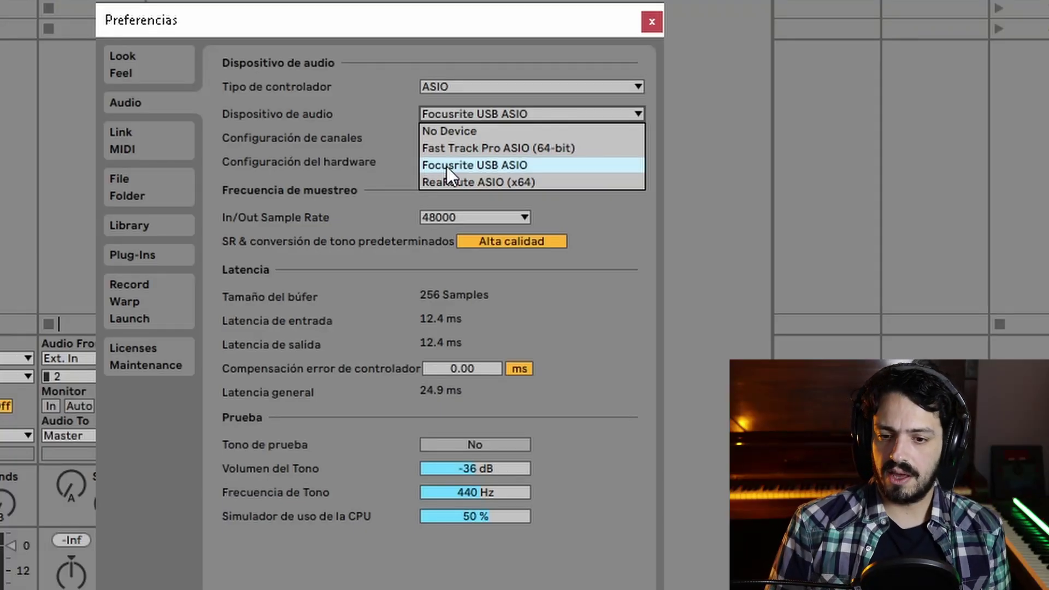
left_click(447, 166)
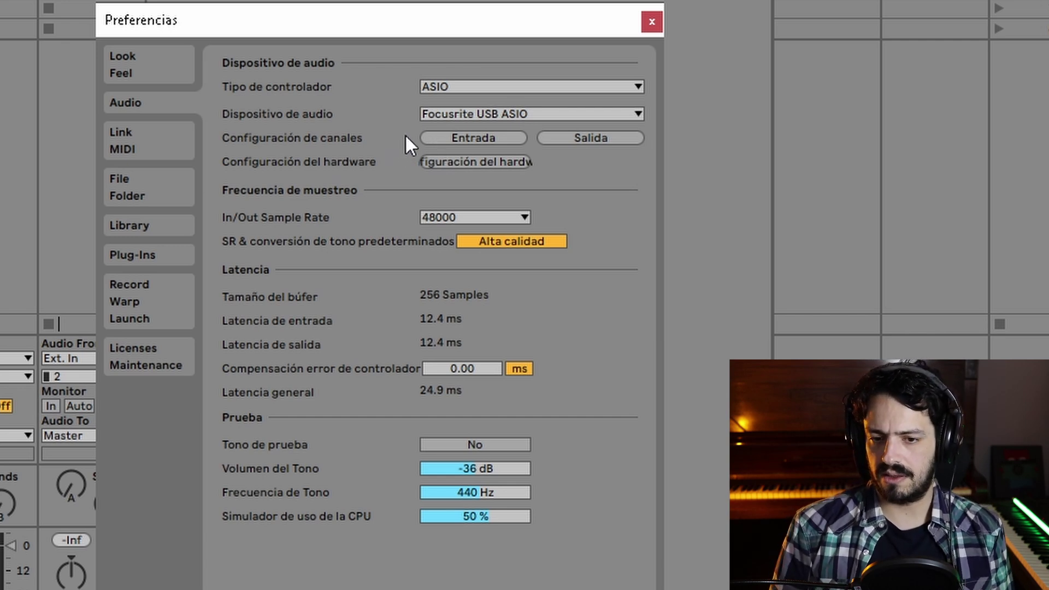
left_click(483, 138)
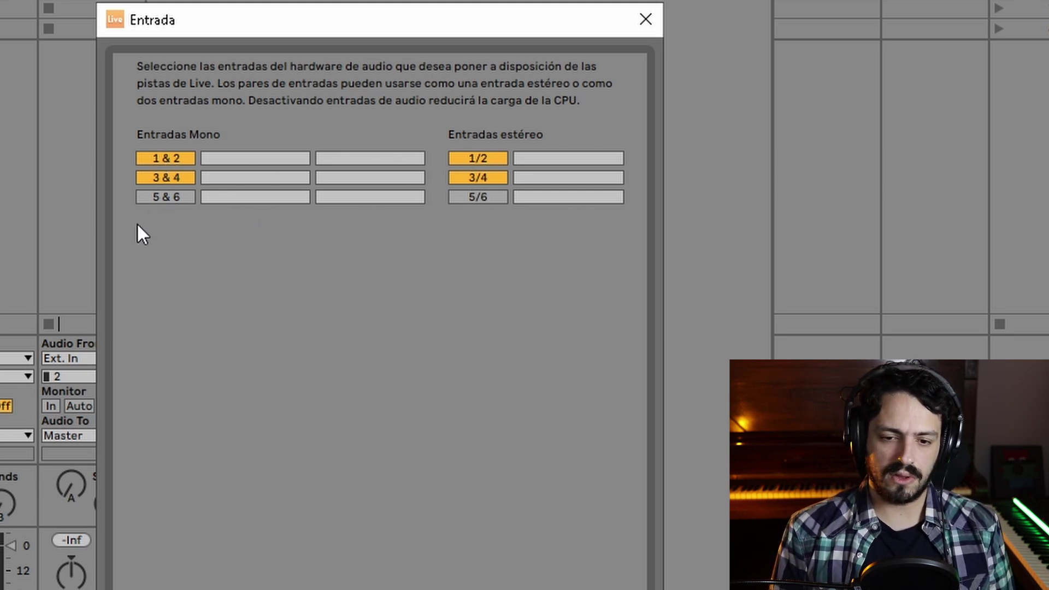
left_click(501, 198)
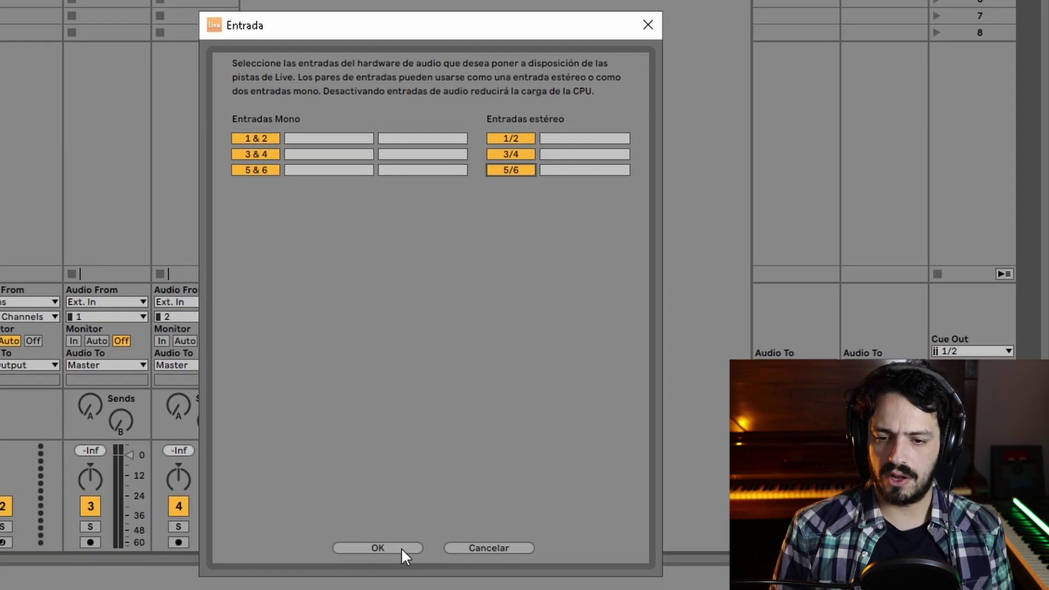
left_click(401, 547)
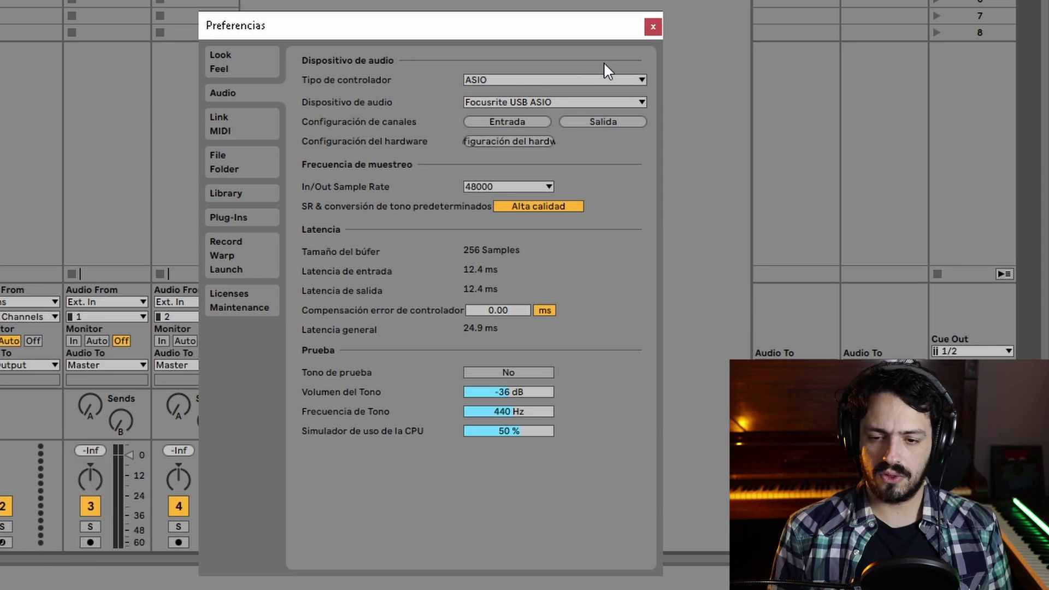
left_click(653, 27)
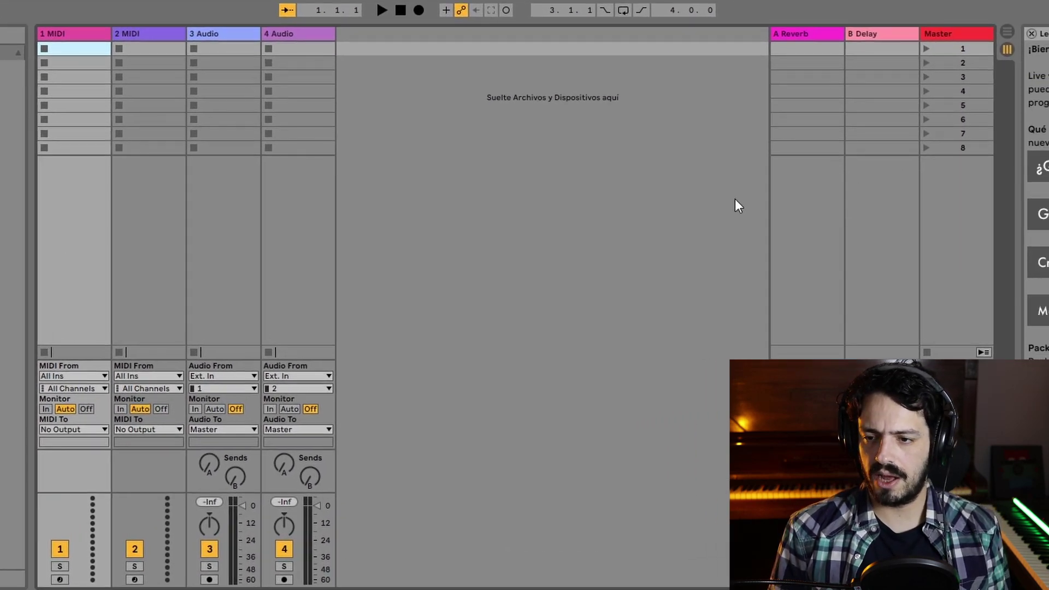
- Compare the Arrangement and Session views by switching between them, ending in Session View
left_click(1009, 32)
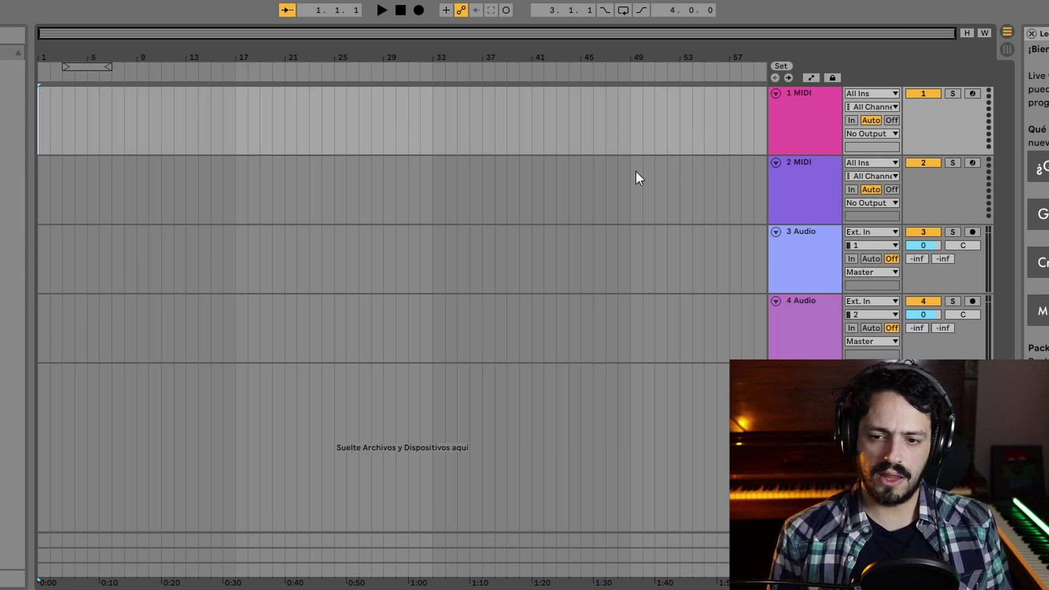
key("Tab")
key("Tab")
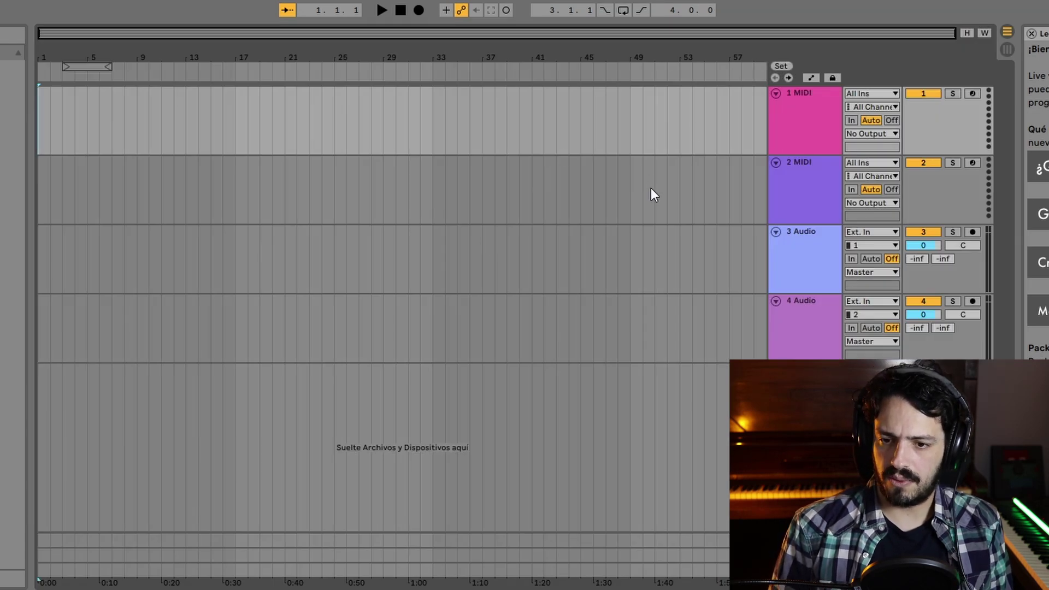
key("Tab")
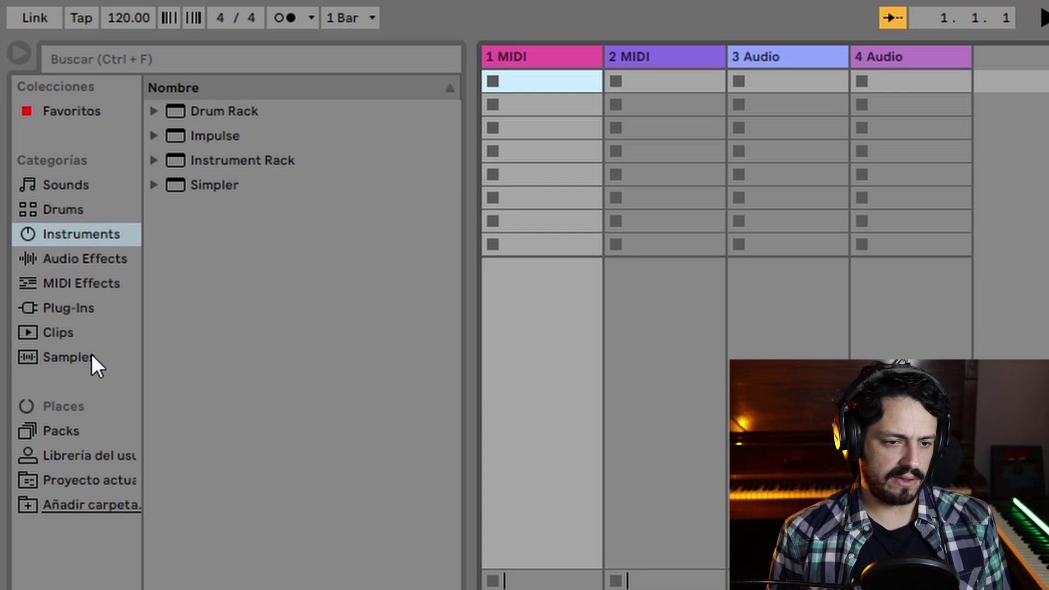
- Search the Samples category of the browser for "bpm"
left_click(91, 354)
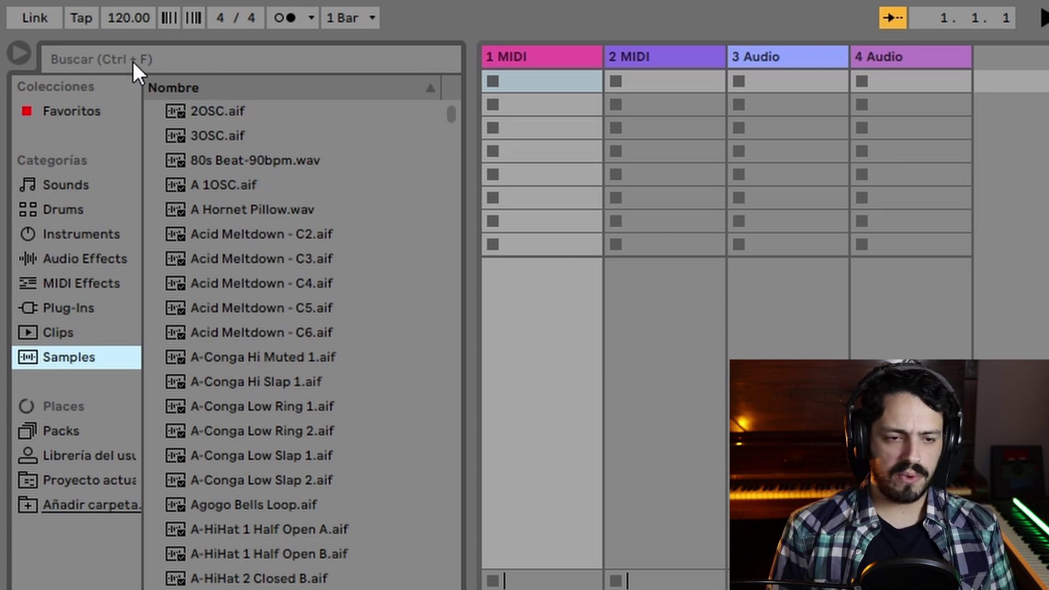
left_click(171, 51)
type("bpm")
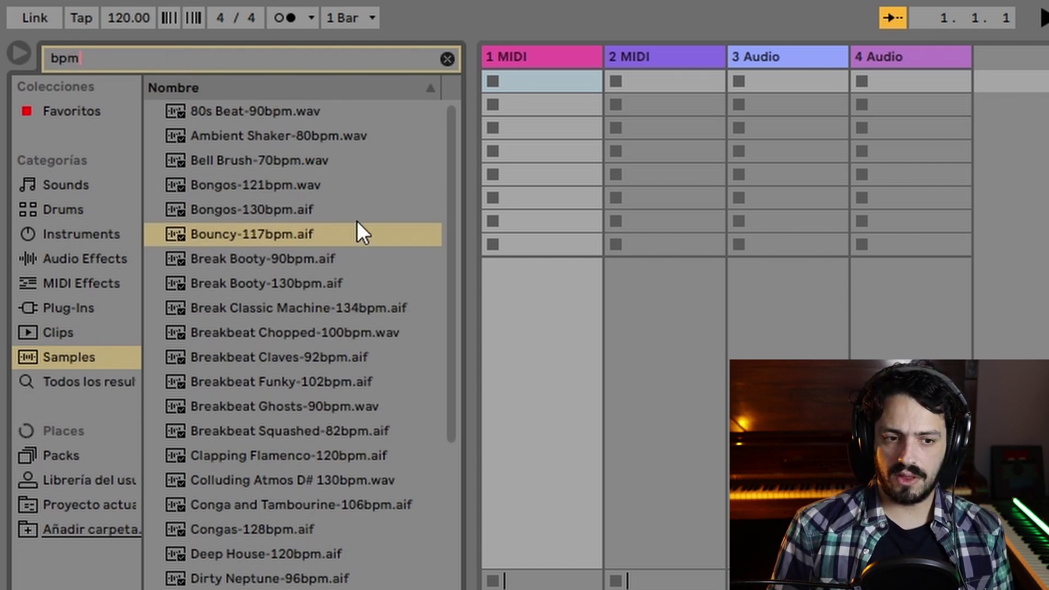
- Preview the loops Ambient Shaker-80bpm.wav, 80s Beat-90bpm.wav, Break Booty-130bpm.aif and Congas-128bpm.aif
left_click(315, 138)
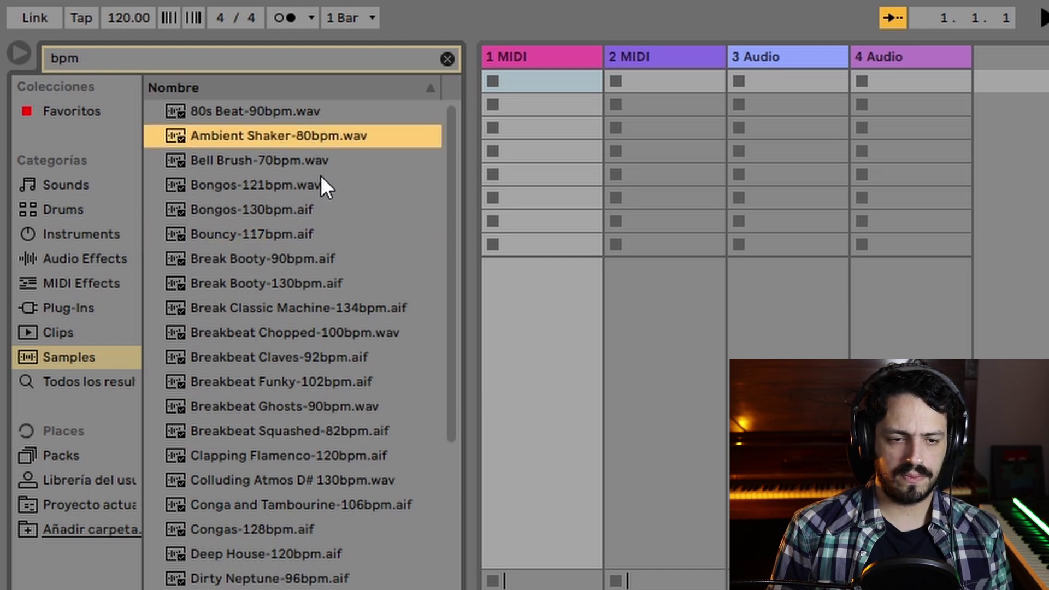
left_click(320, 115)
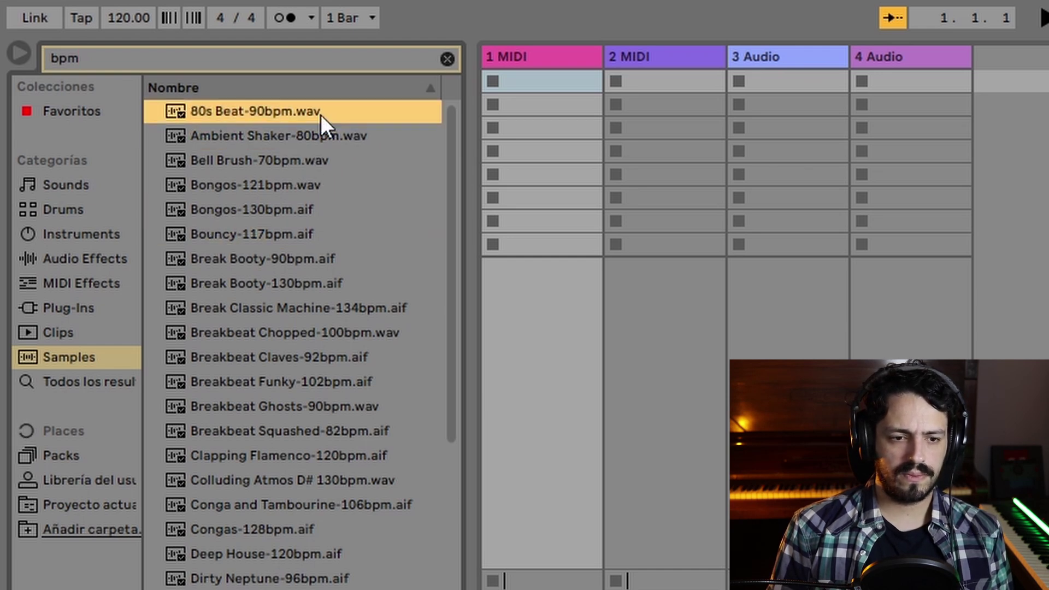
left_click(342, 285)
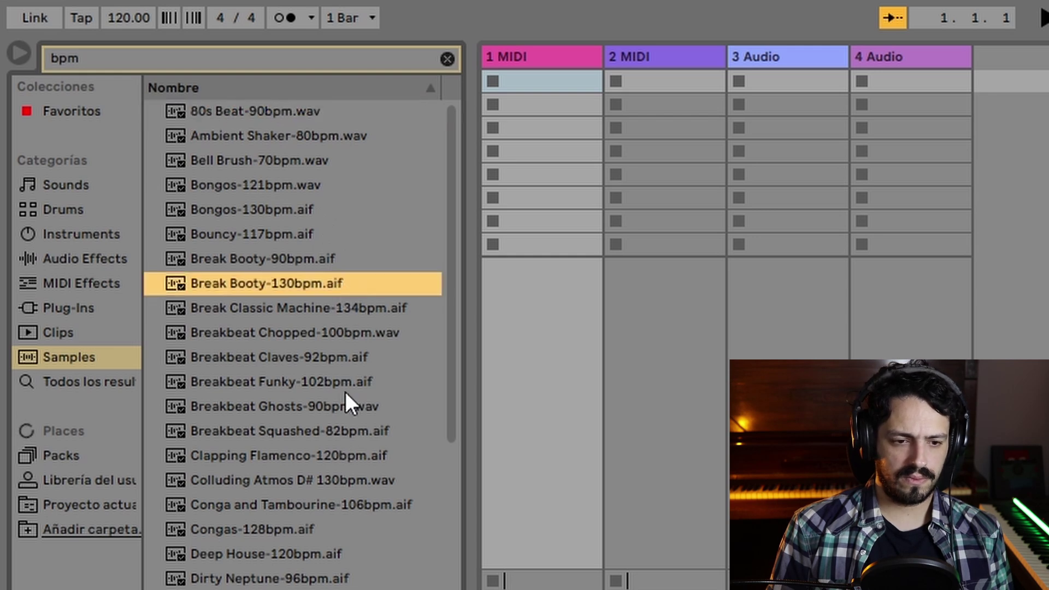
left_click(345, 530)
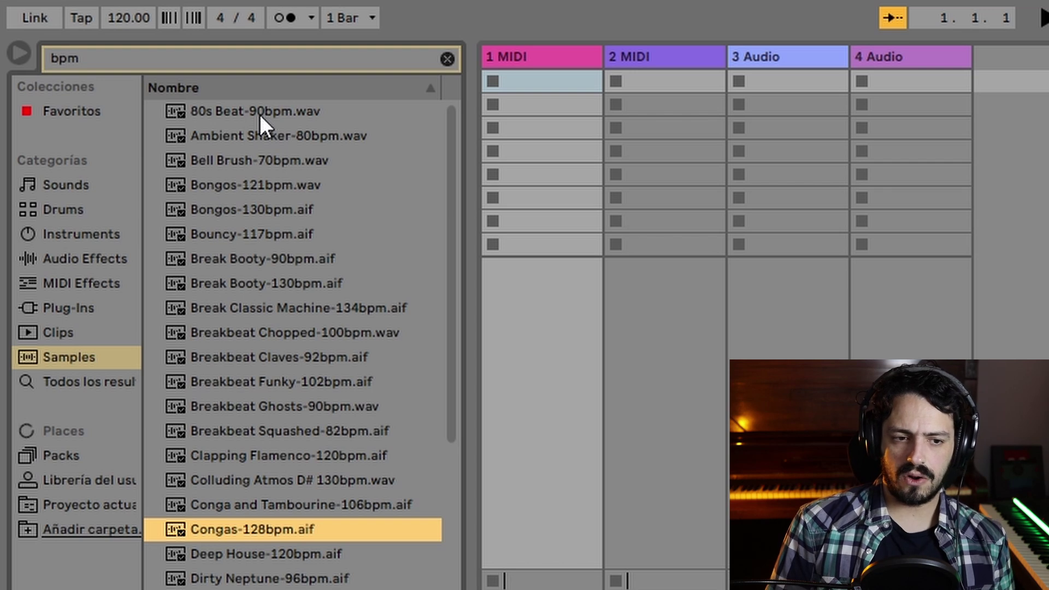
- Place 80s Beat-90bpm.wav in the first clip slot of the 3 Audio track and play it with the track volume lowered
left_click_drag(261, 113, 781, 79)
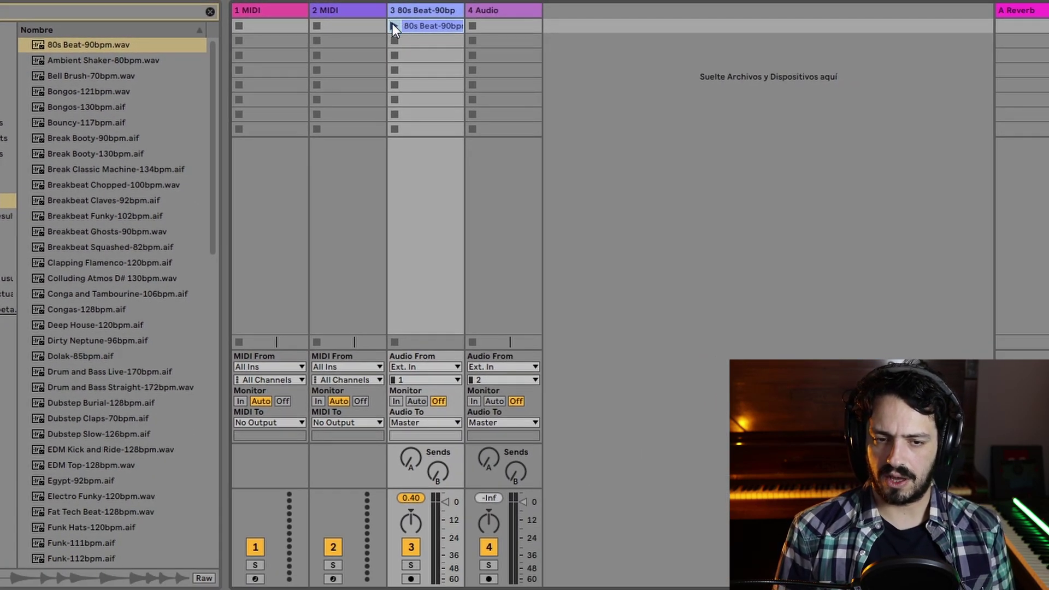
left_click_drag(444, 501, 445, 510)
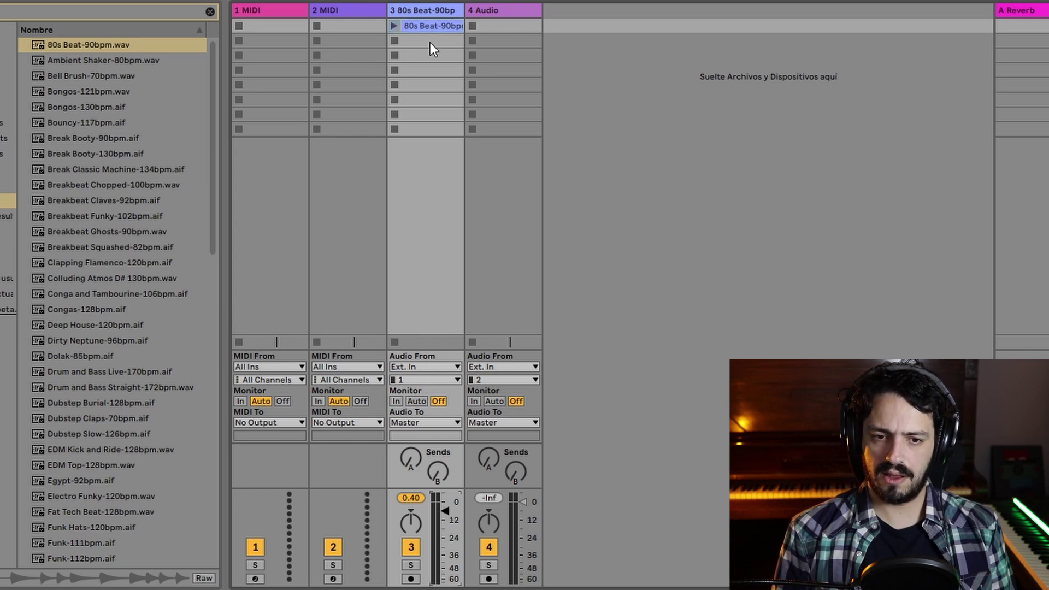
left_click(395, 25)
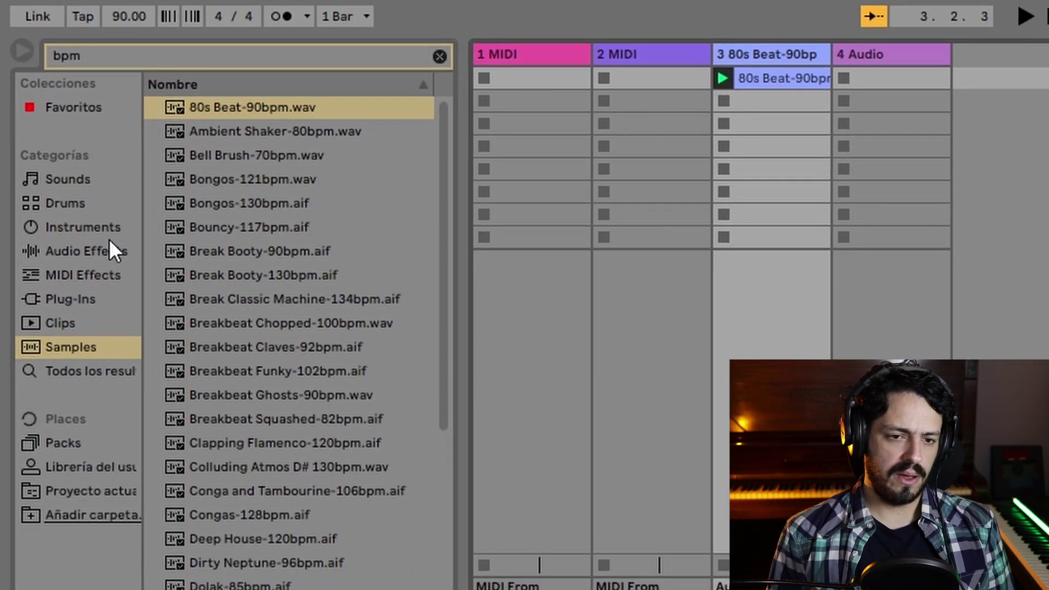
- Clear the sample search and expand the Bass presets of Instrument Rack in the Instruments category
left_click(437, 57)
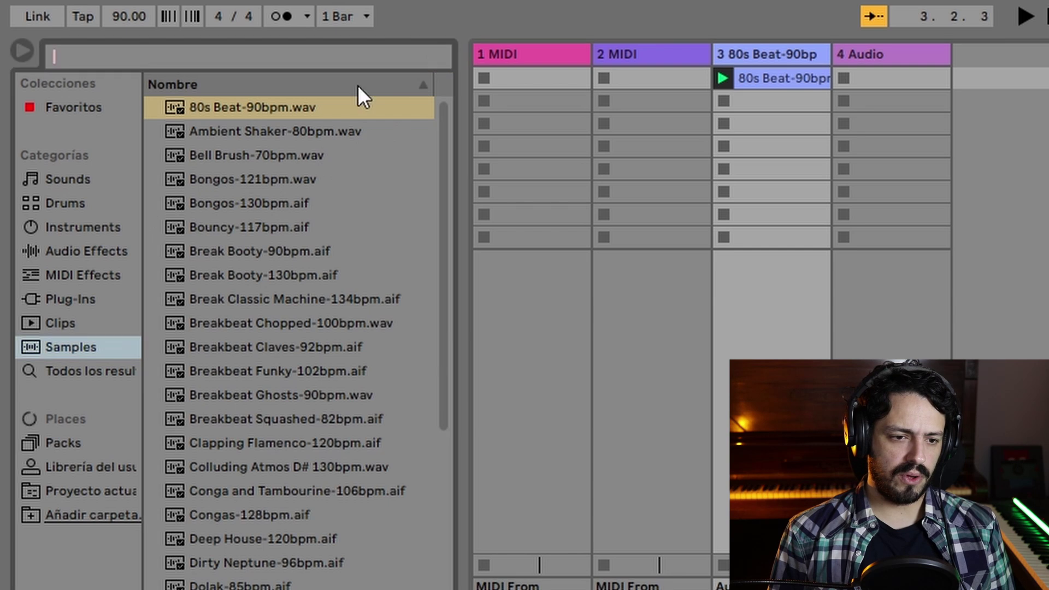
left_click(72, 227)
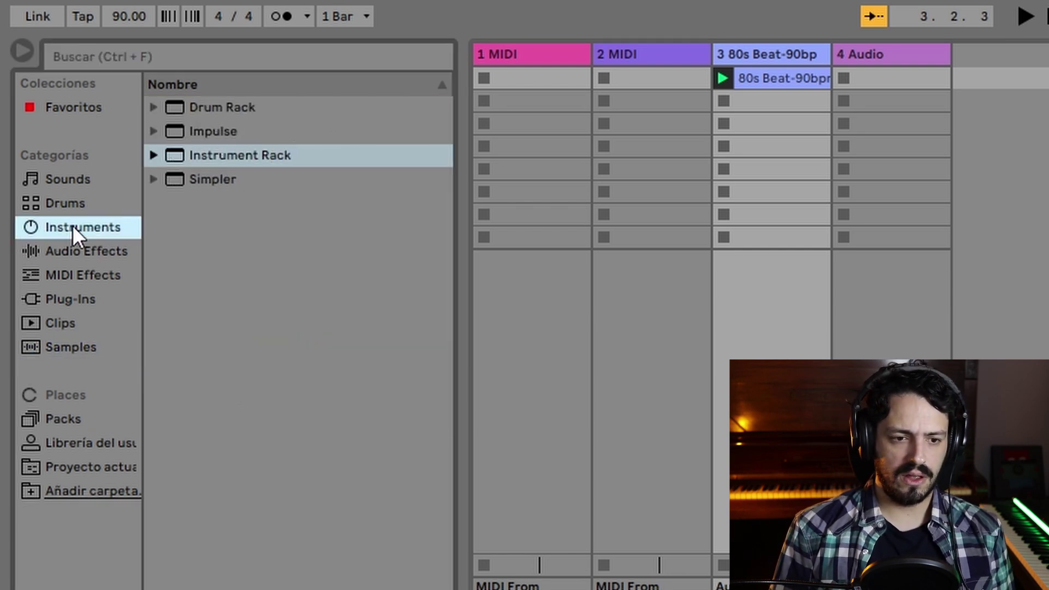
left_click(154, 155)
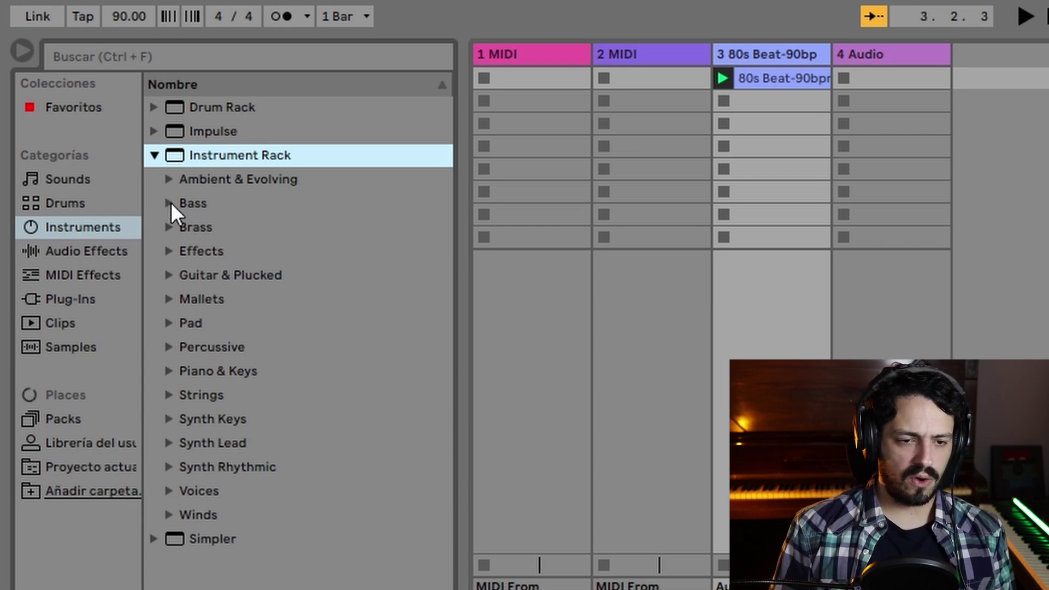
left_click(170, 203)
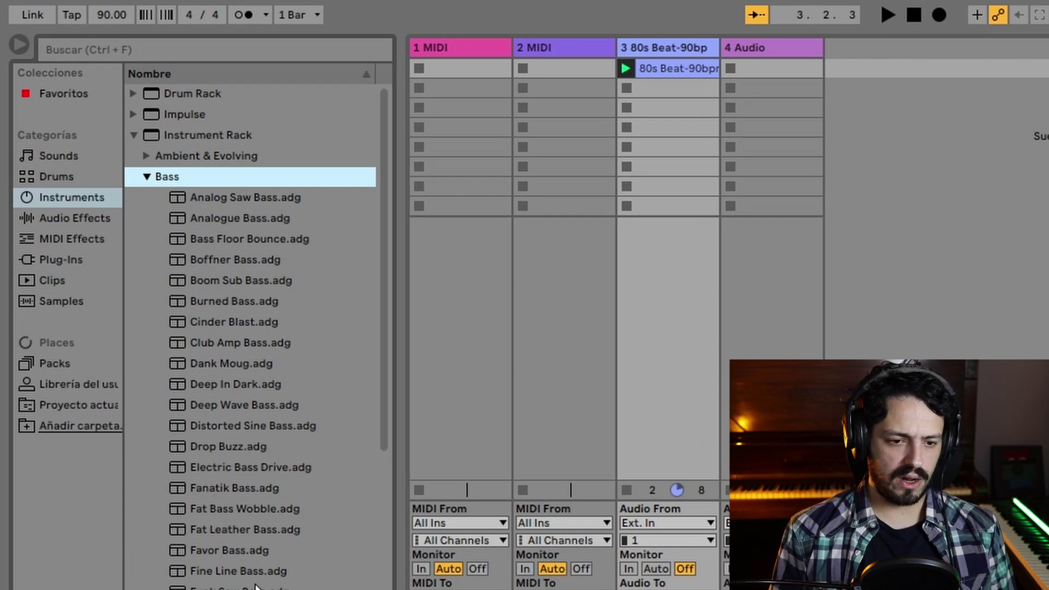
- Audition the Bass presets Club Amp Bass.adg, Drop Buzz.adg, Fine Line Bass.adg and Electric Bass Drive.adg
left_click(232, 353)
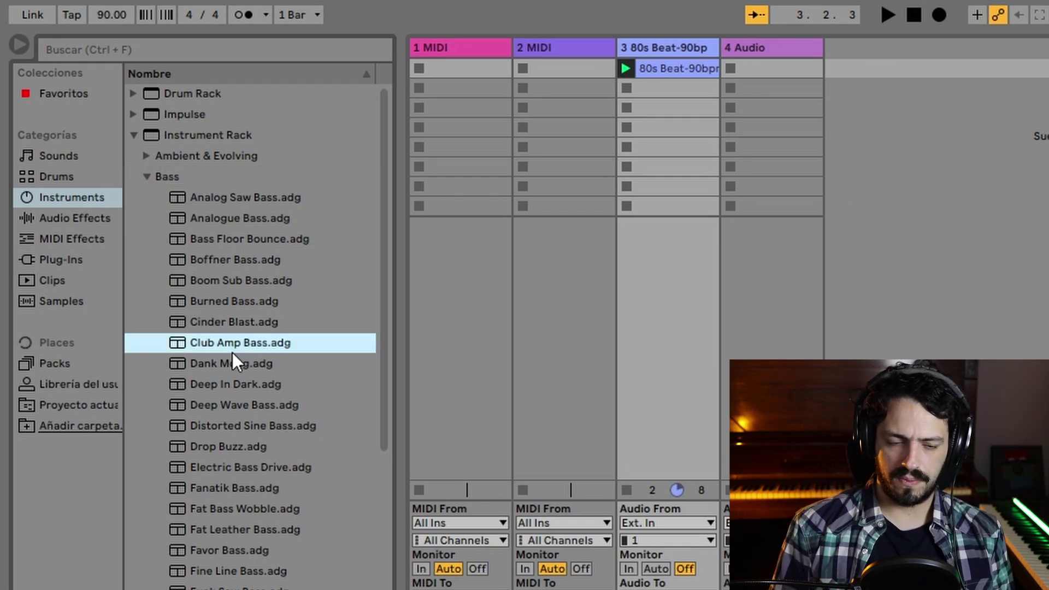
left_click(234, 447)
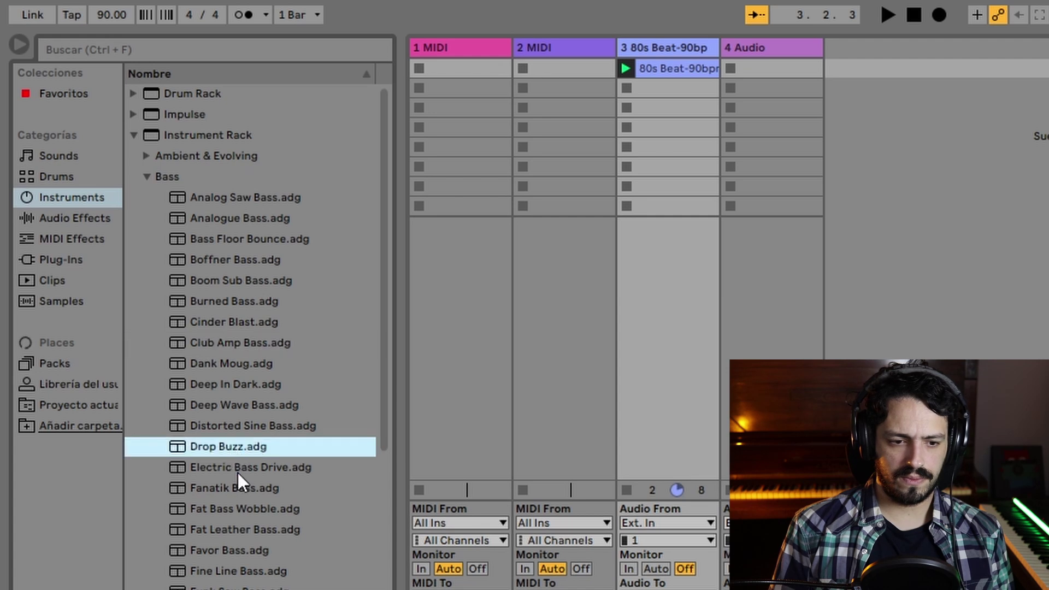
left_click(263, 573)
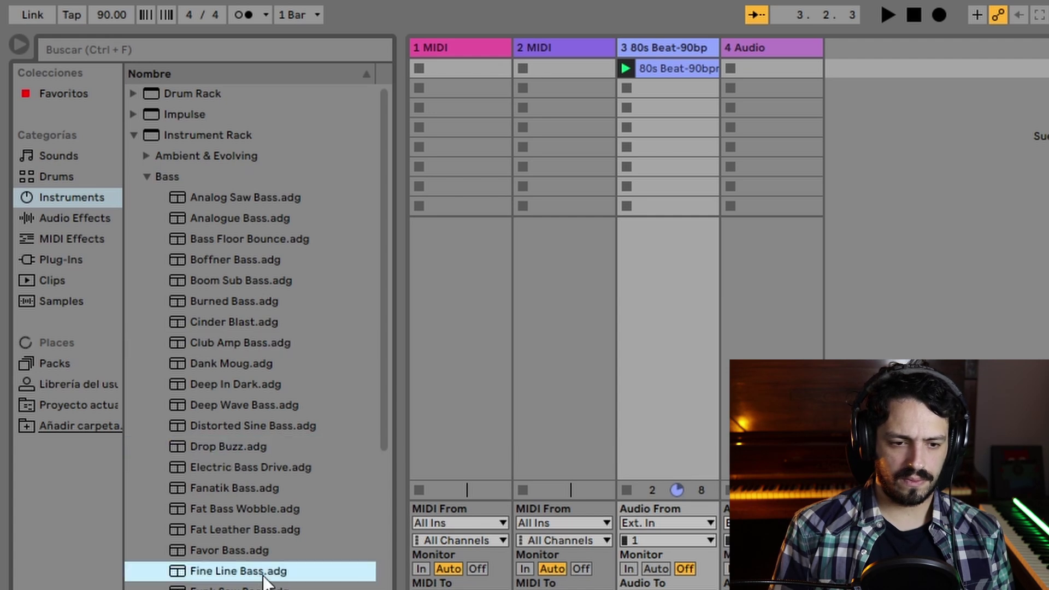
left_click(264, 462)
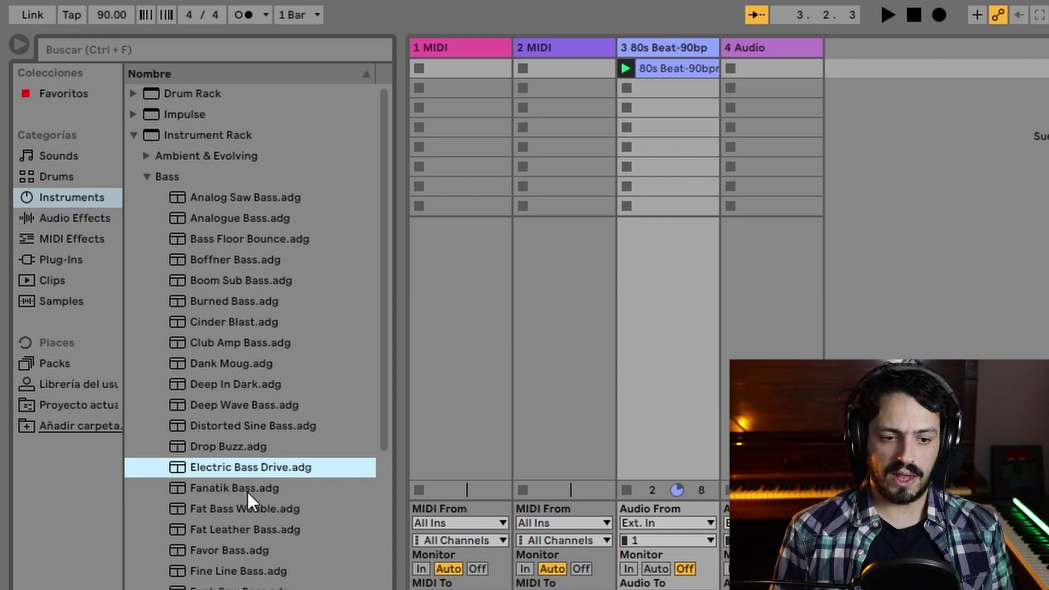
- Load Electric Bass Drive.adg onto the 1 MIDI track and insert an empty MIDI clip in its first slot
left_click_drag(240, 471, 450, 46)
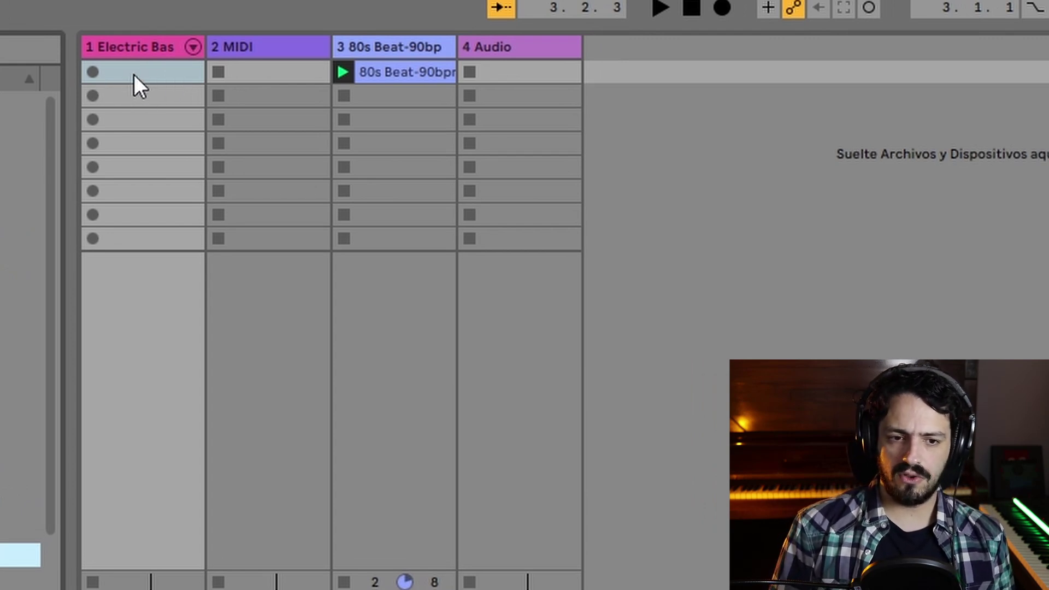
right_click(134, 75)
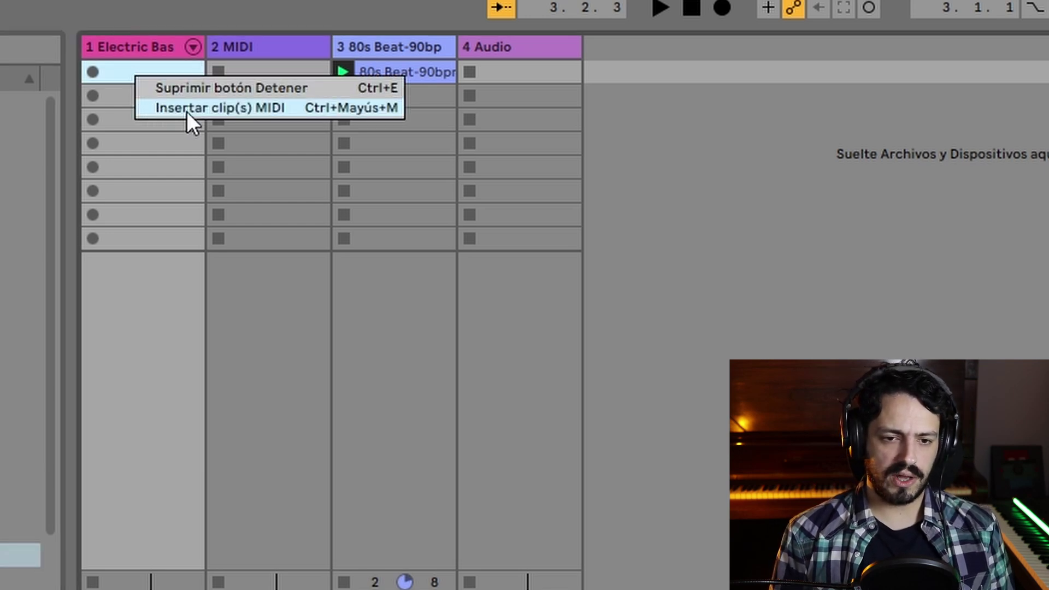
left_click(294, 106)
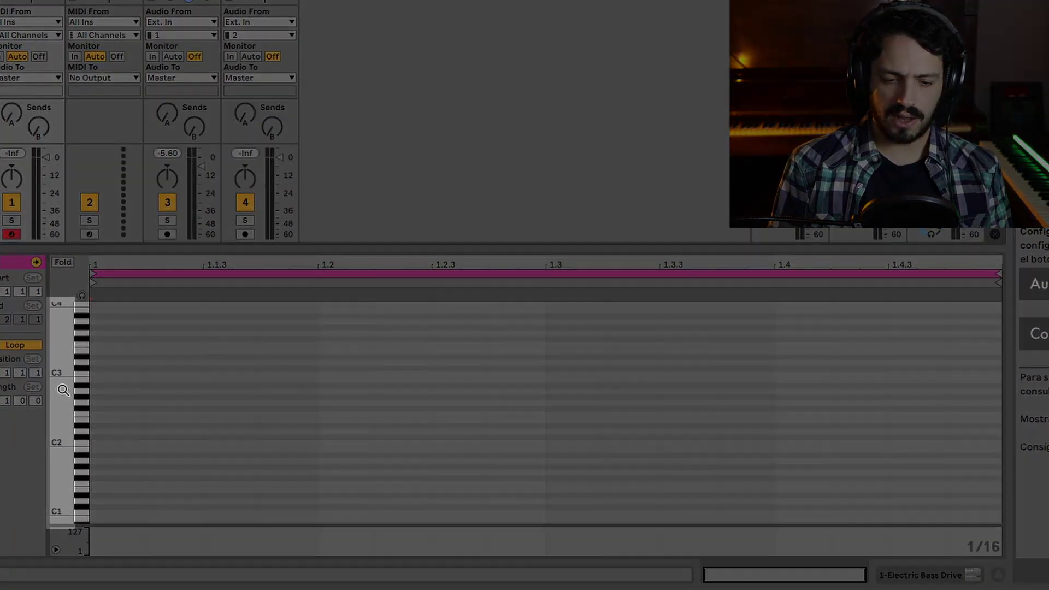
- Add a C2 note at the start of the bass clip and a C1 note at 1.1.3, with note preview turned on
left_click_drag(64, 390, 72, 356)
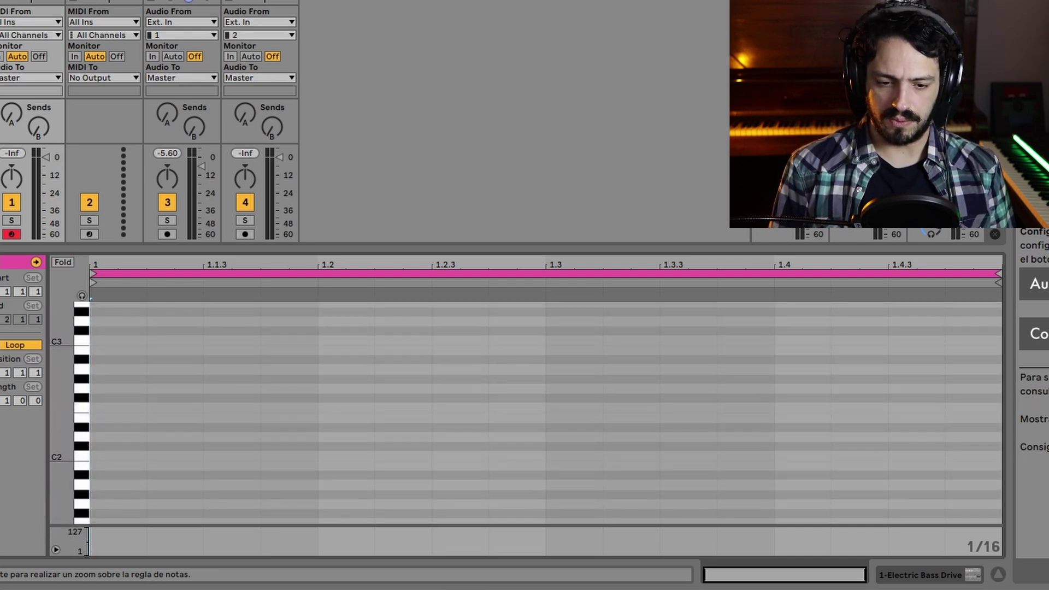
scroll(242, 323, "down", 1)
scroll(72, 441, "down", 3)
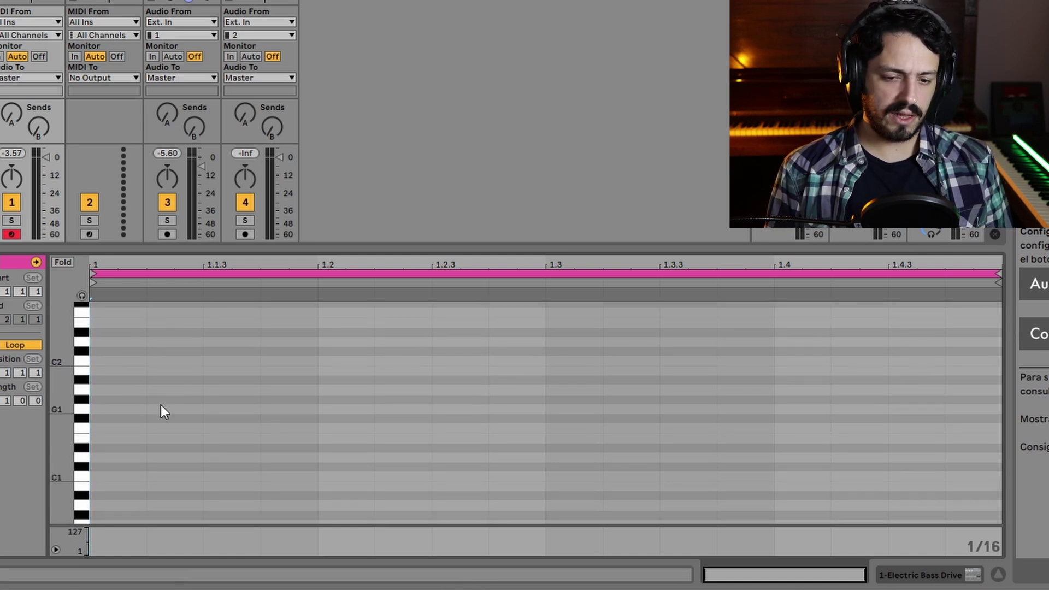
double_click(129, 363)
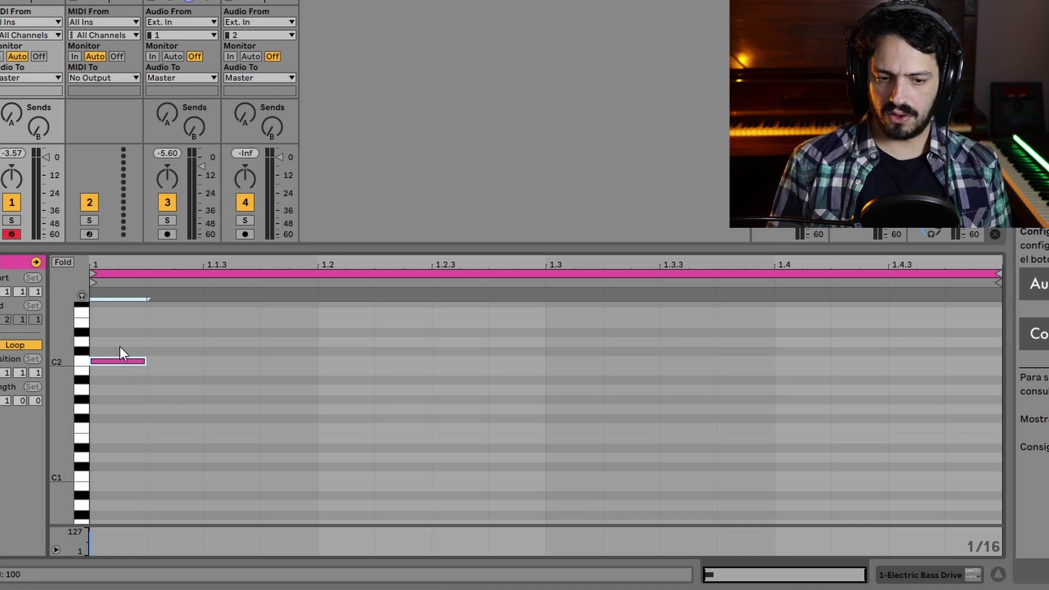
left_click(81, 295)
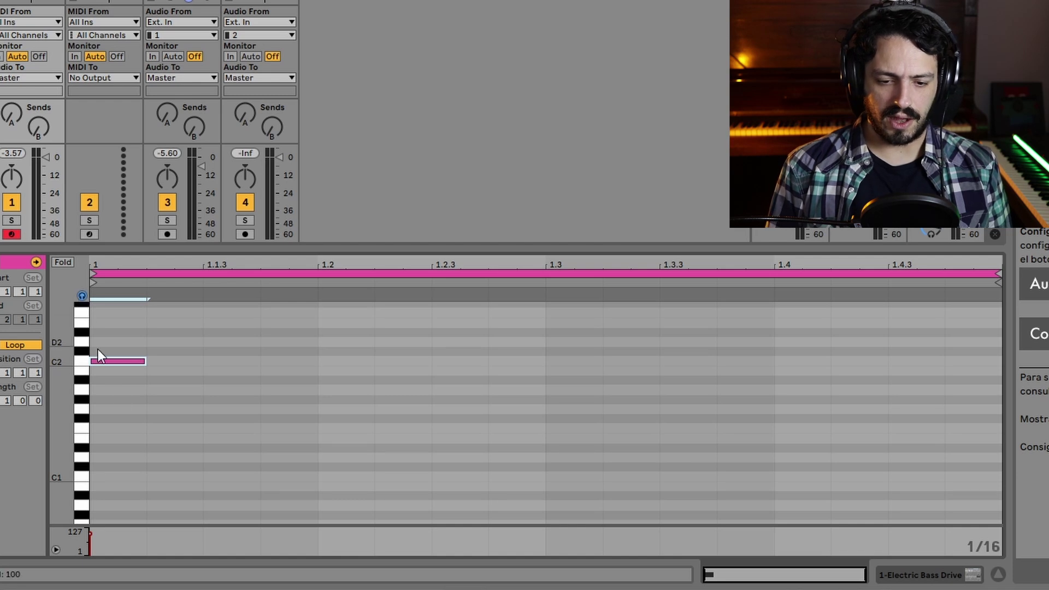
double_click(223, 477)
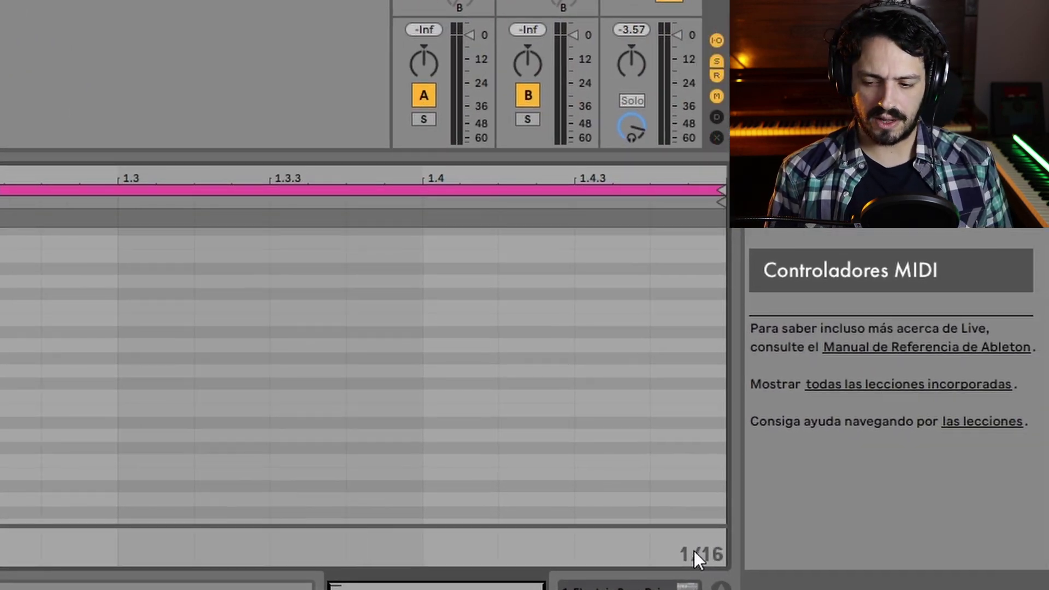
- Set the fixed grid to 1/8 and lengthen the C1 and C2 notes to an eighth note each
right_click(694, 550)
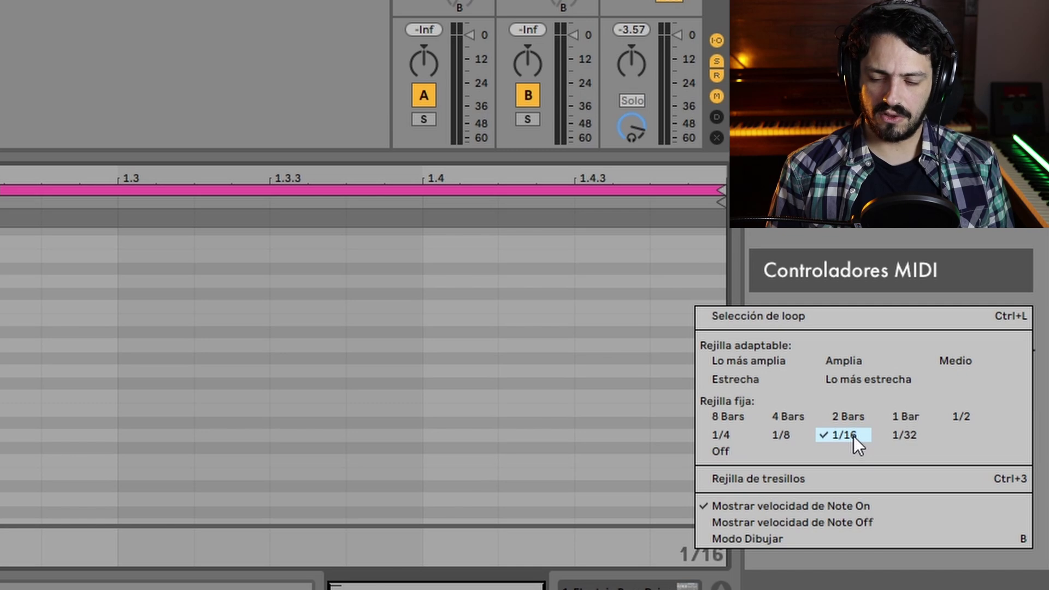
left_click(787, 437)
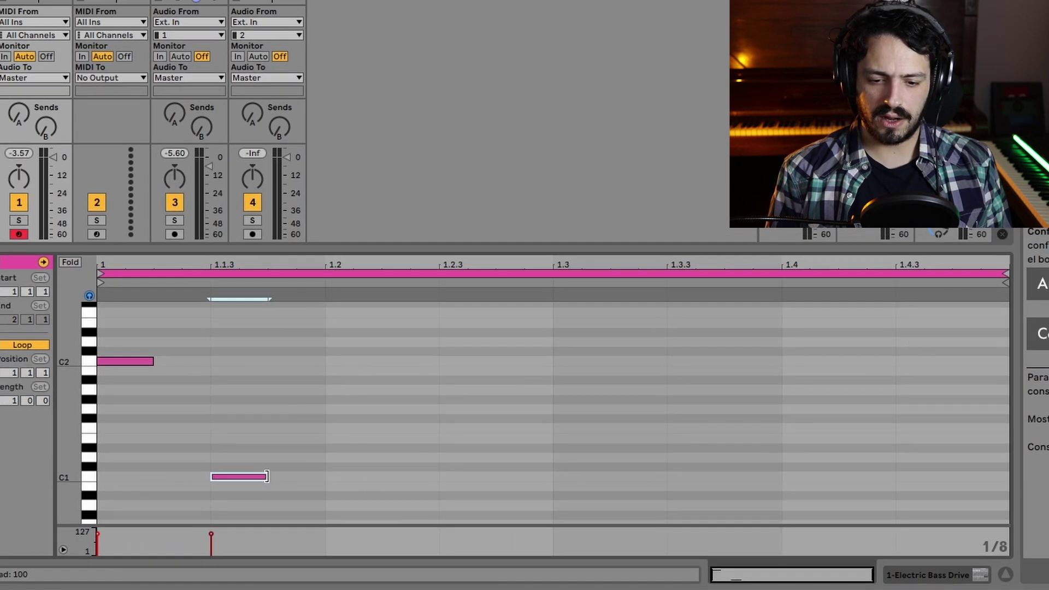
left_click_drag(179, 473, 230, 473)
left_click_drag(313, 477, 325, 477)
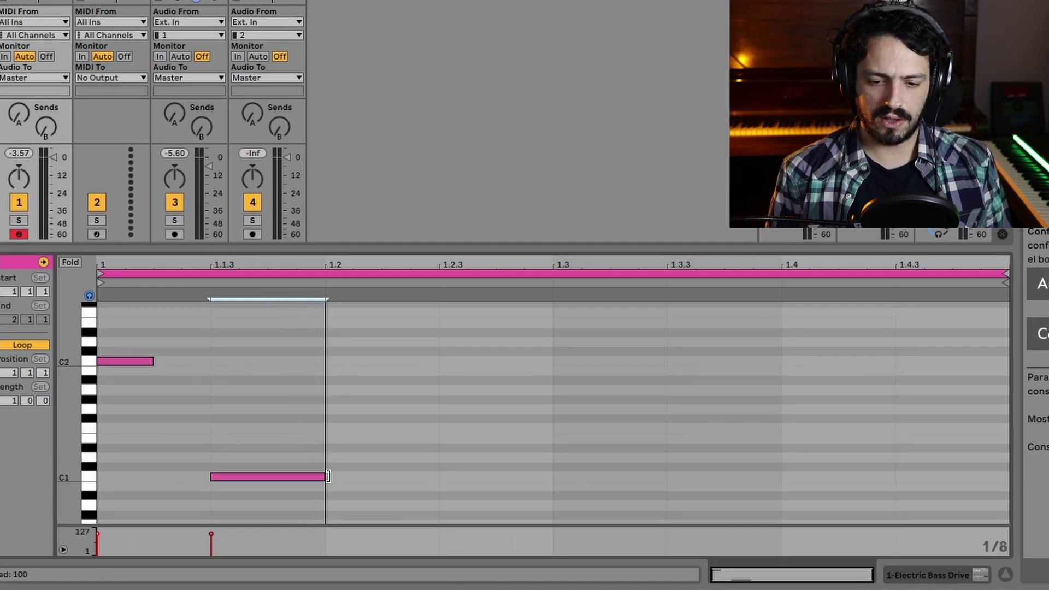
left_click(153, 361)
left_click_drag(153, 363, 209, 362)
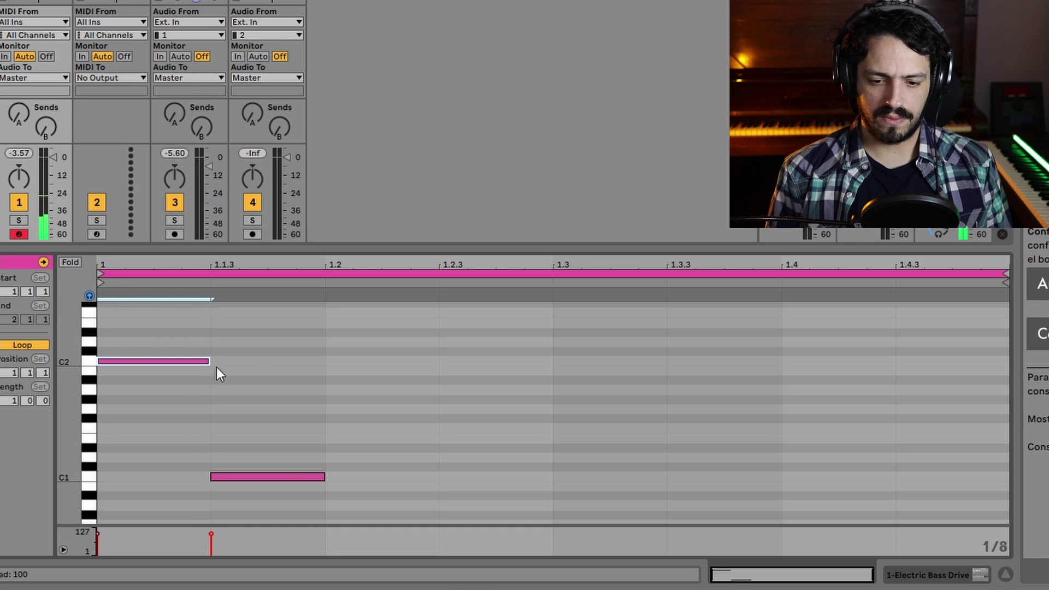
- Continue the bass line from 1.2 with eighth notes A#1, A#0, G#1, G#0, G1 and G0, and launch the bass clip
double_click(380, 381)
double_click(469, 495)
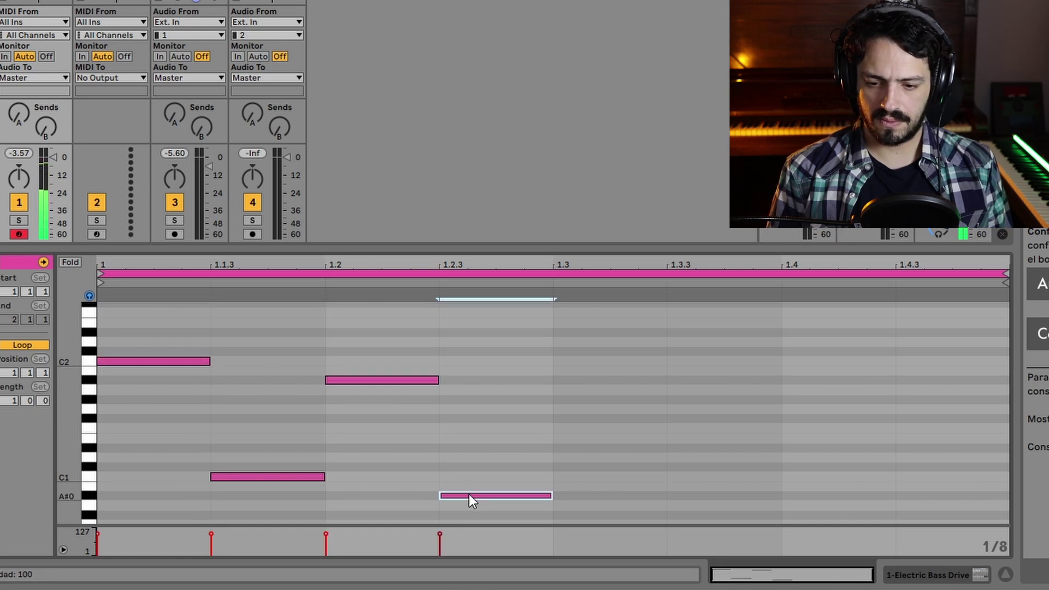
double_click(601, 399)
double_click(683, 515)
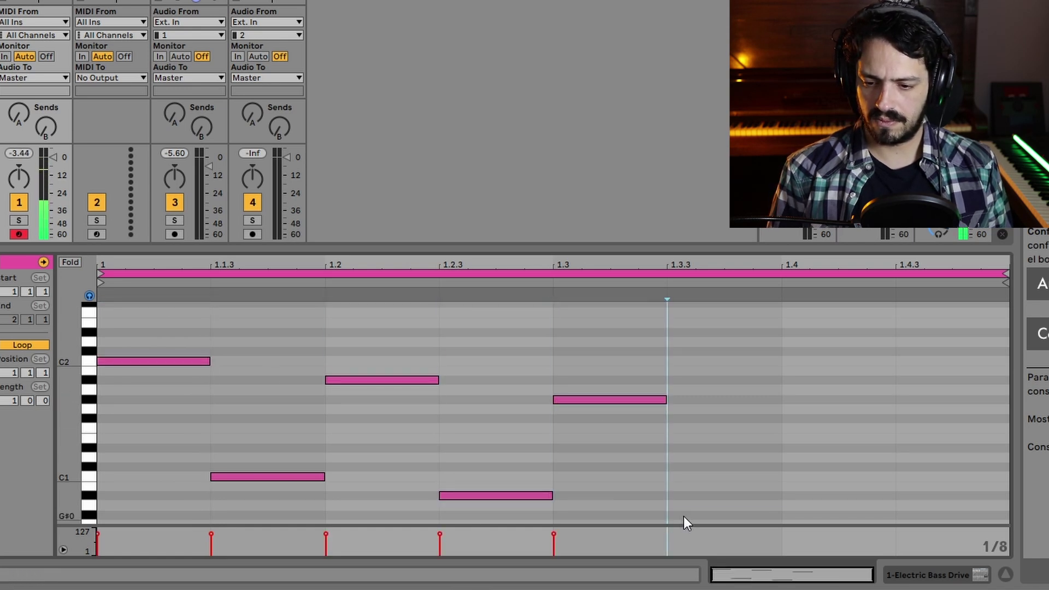
scroll(224, 412, "down", 2)
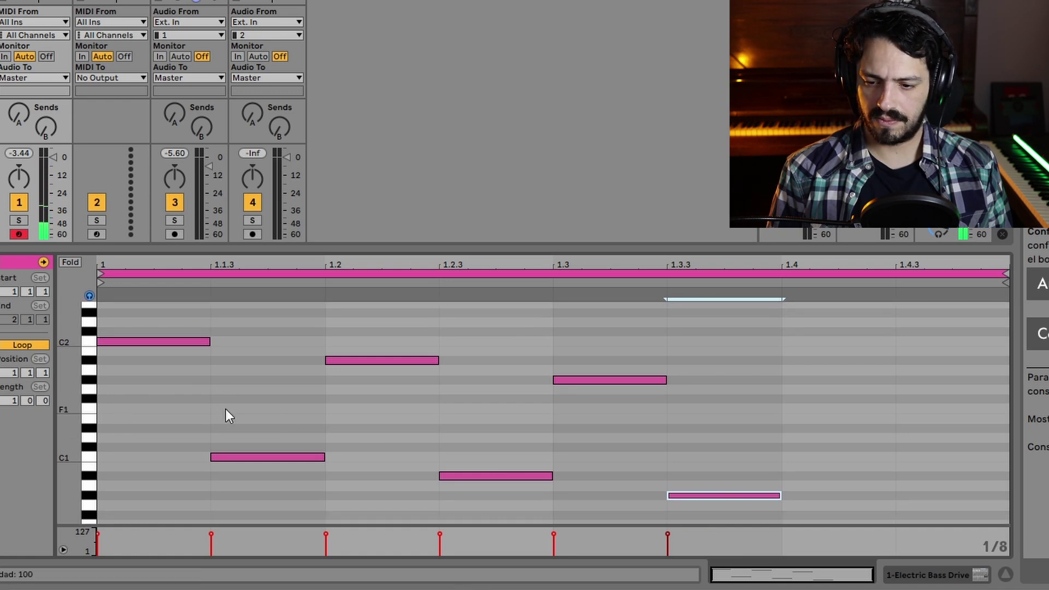
double_click(810, 391)
double_click(935, 506)
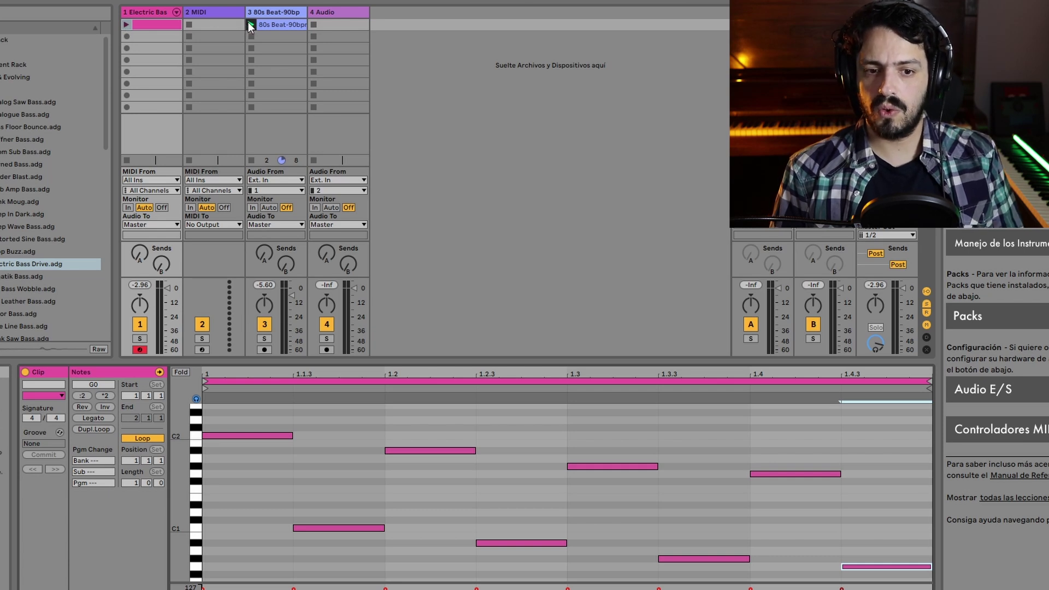
left_click(126, 24)
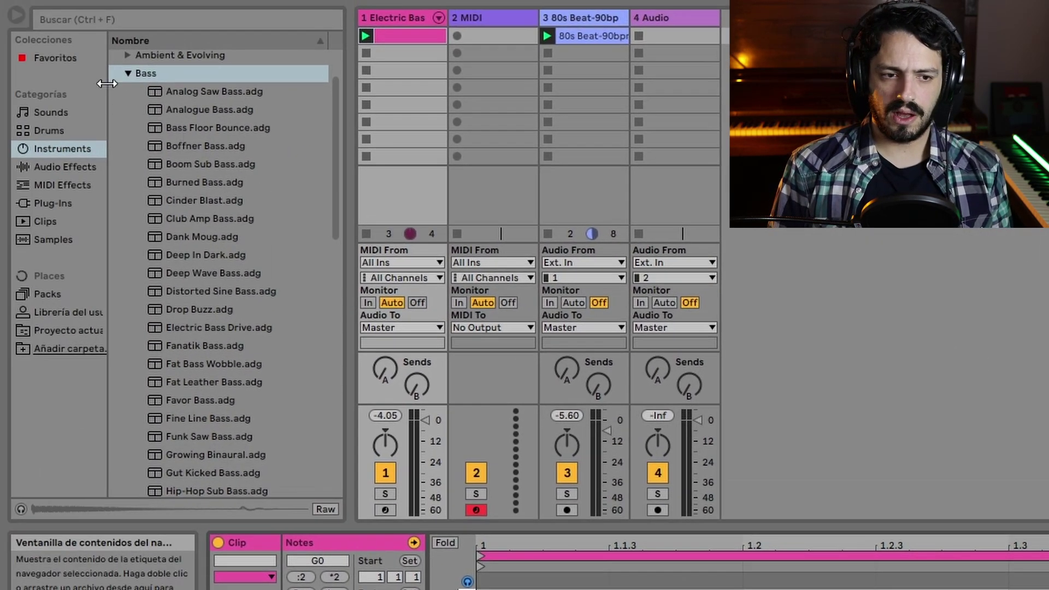
- Load Hard Picked Dist Lead Guitar.adg from the Guitar & Plucked presets onto the 2 MIDI track and insert a MIDI clip in its first slot
left_click(127, 73)
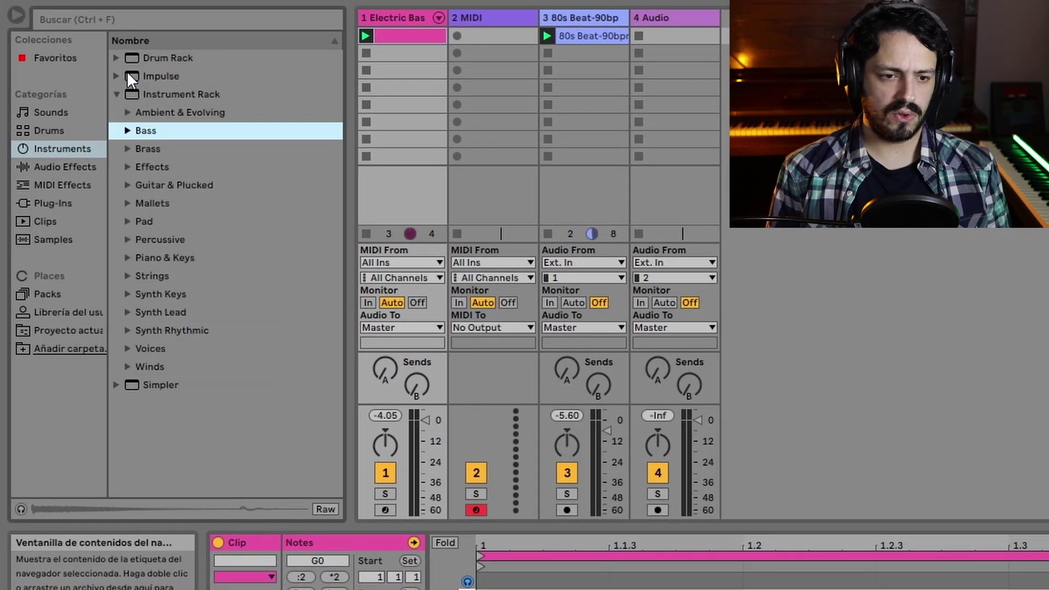
left_click(126, 185)
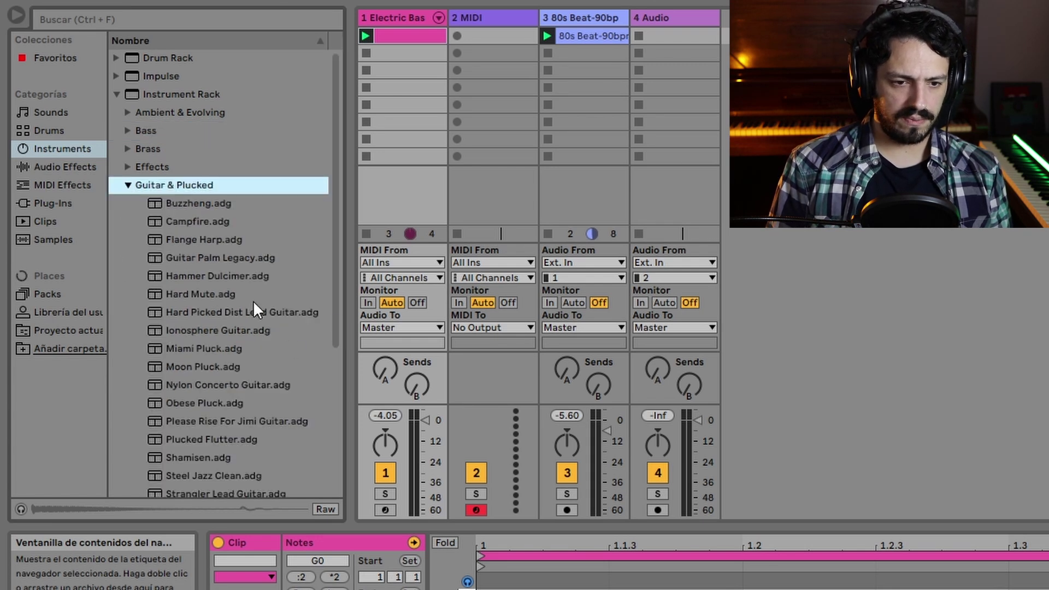
left_click_drag(218, 313, 465, 55)
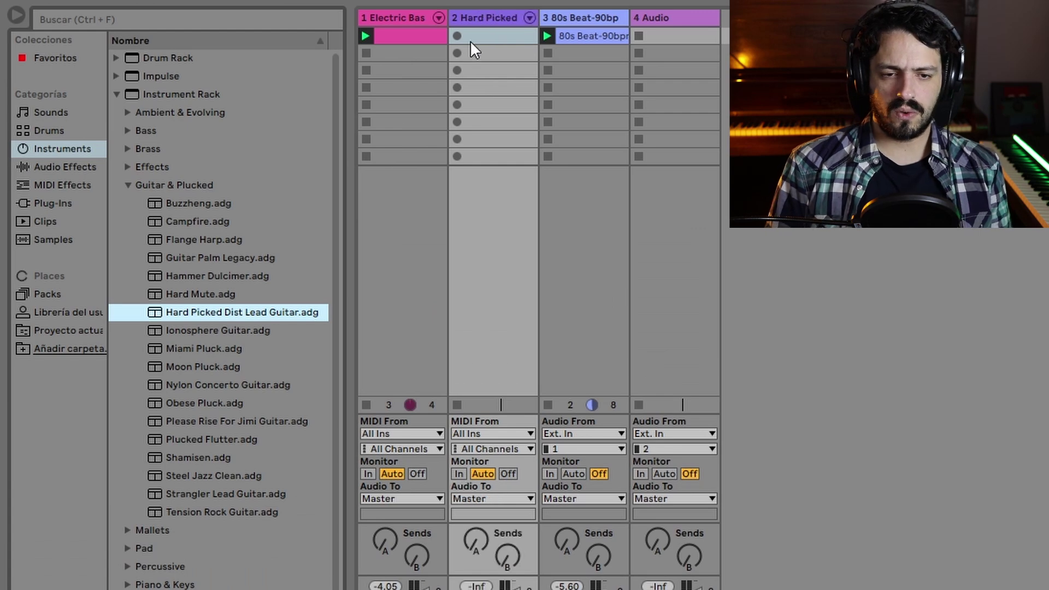
right_click(507, 35)
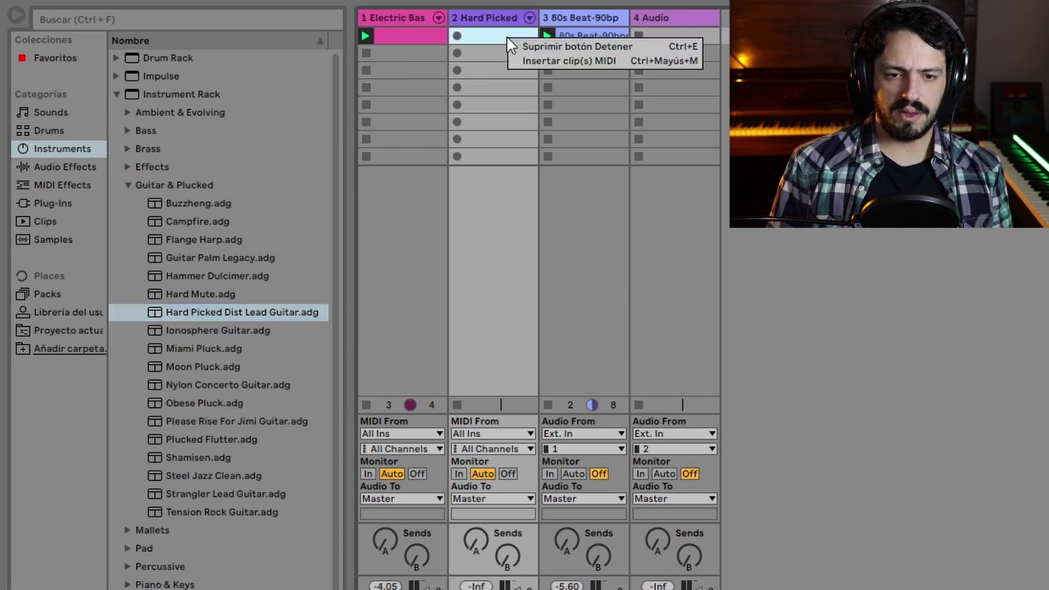
left_click(527, 60)
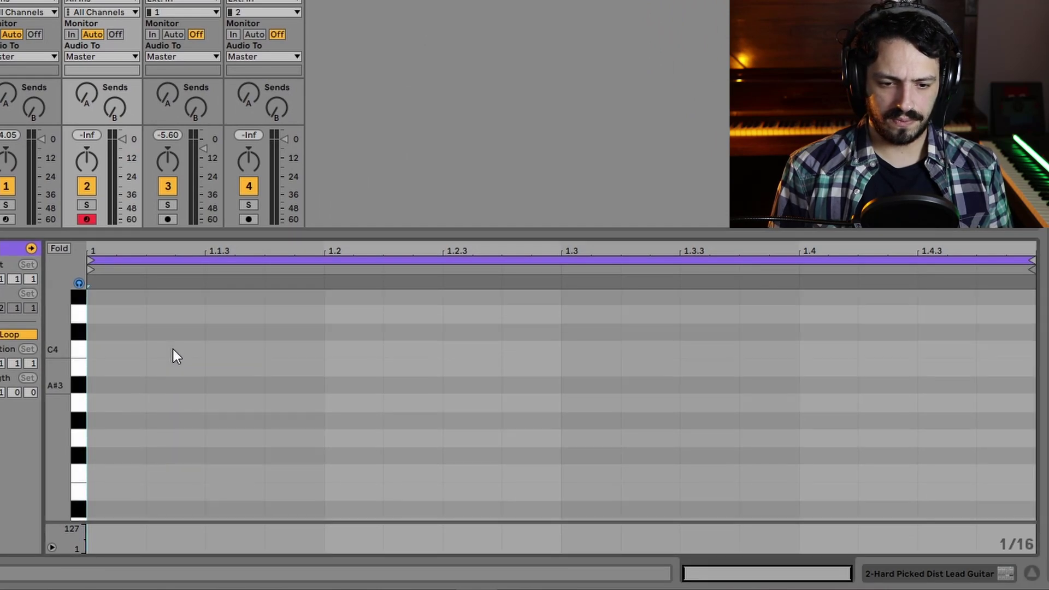
- Write a guitar melody of D#3, G3 and a longer D#3, ending with sixteenth notes D3, C3 and D3, and play it
double_click(108, 331)
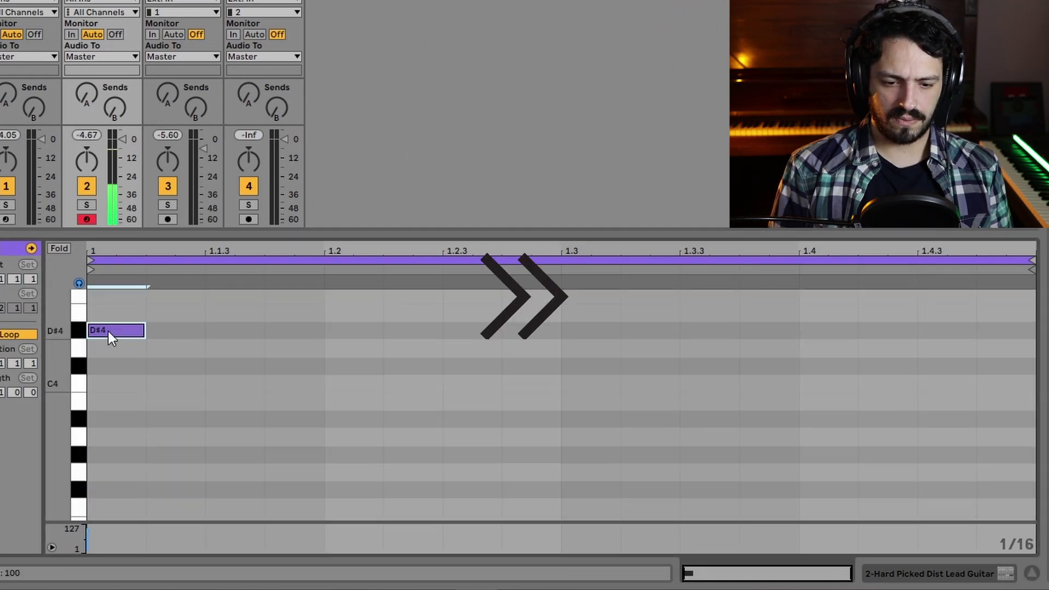
left_click_drag(116, 398, 116, 469)
left_click_drag(144, 418, 323, 418)
double_click(349, 347)
left_click_drag(383, 347, 561, 347)
double_click(587, 418)
double_click(886, 436)
double_click(946, 471)
left_click_drag(798, 418, 857, 418)
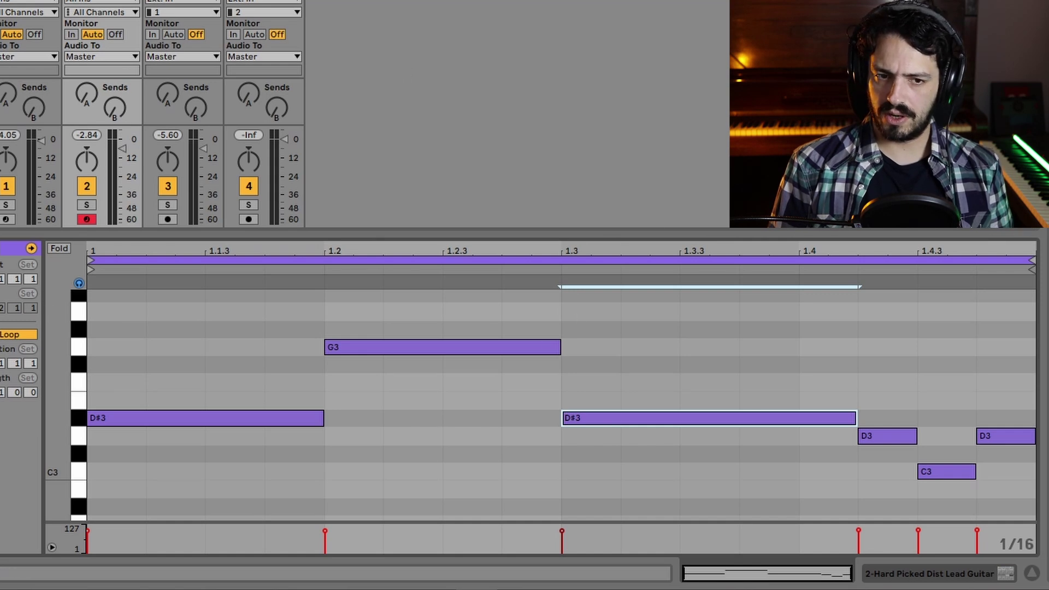
key("space")
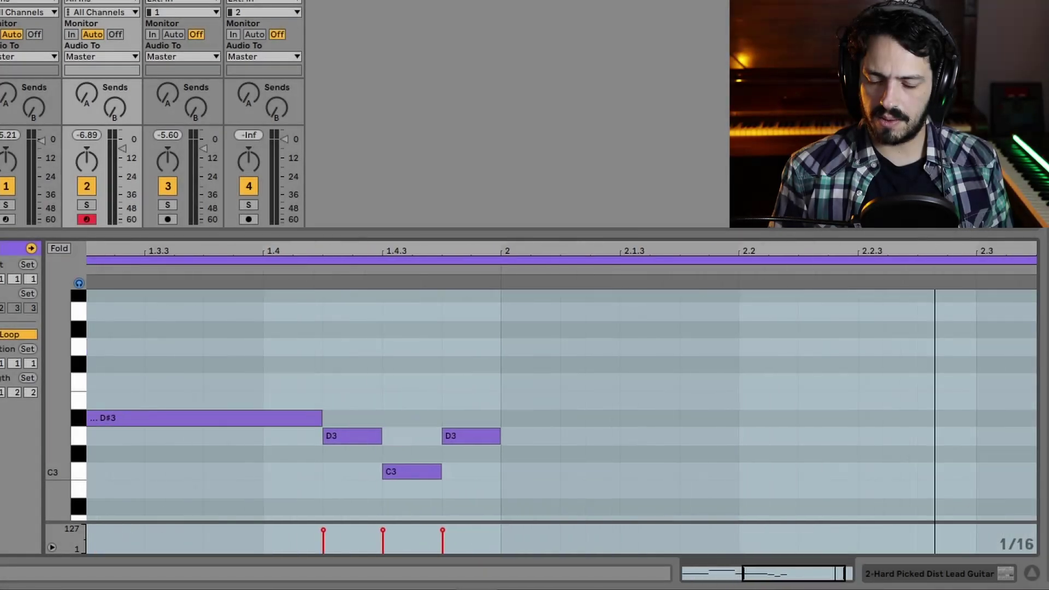
- Extend the guitar clip to two bars, with D#3 at bar 2 and a long G3 from 2.2, and play the track
left_click_drag(1036, 261, 1004, 262)
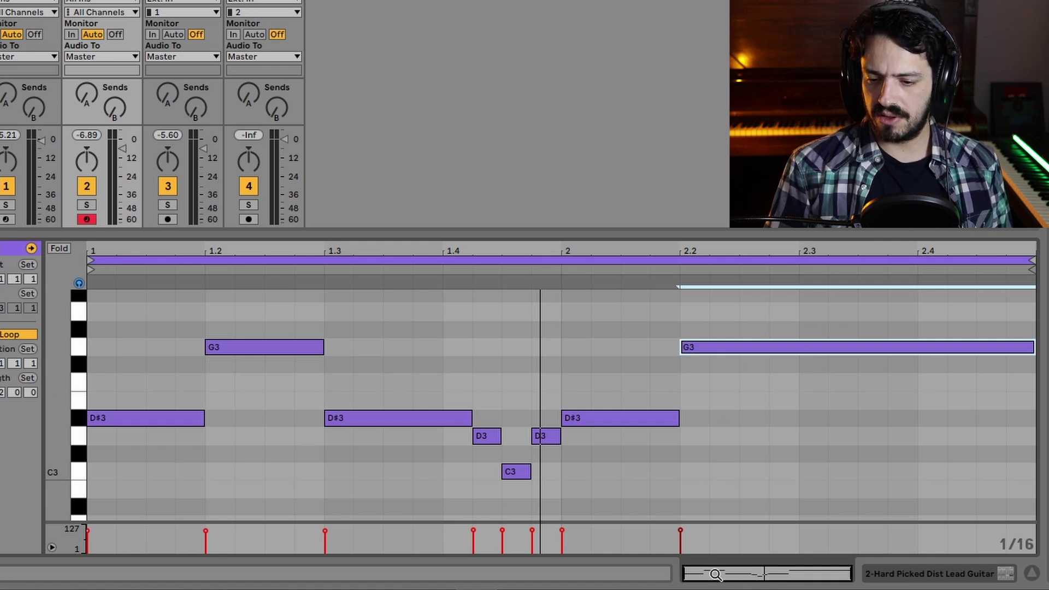
left_click(721, 575)
left_click_drag(722, 575, 722, 589)
mouse_move(317, 251)
left_mouse_down()
mouse_move(317, 282)
mouse_move(317, 247)
left_mouse_up()
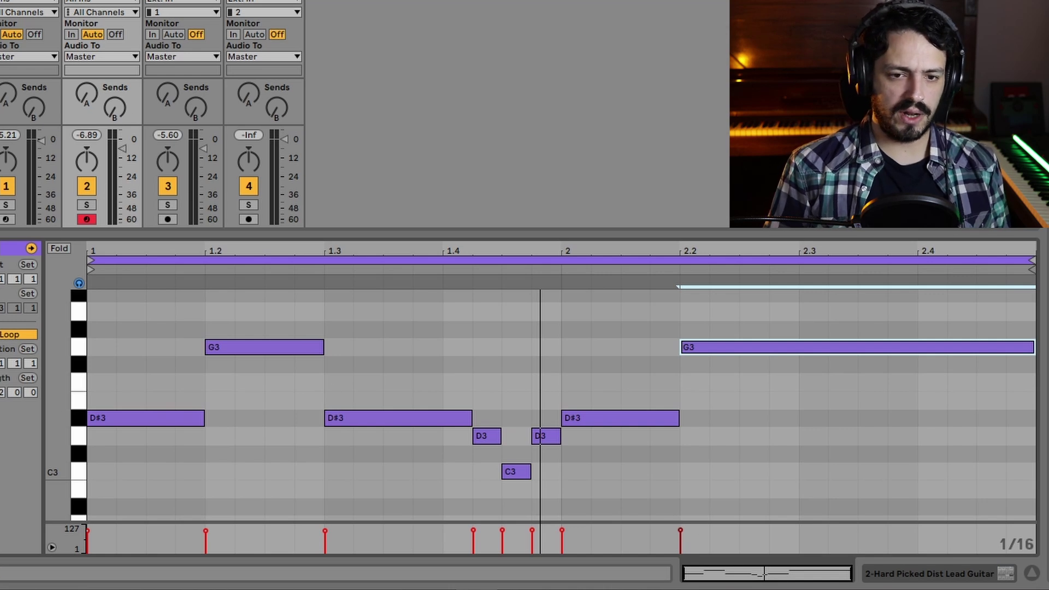
key("space")
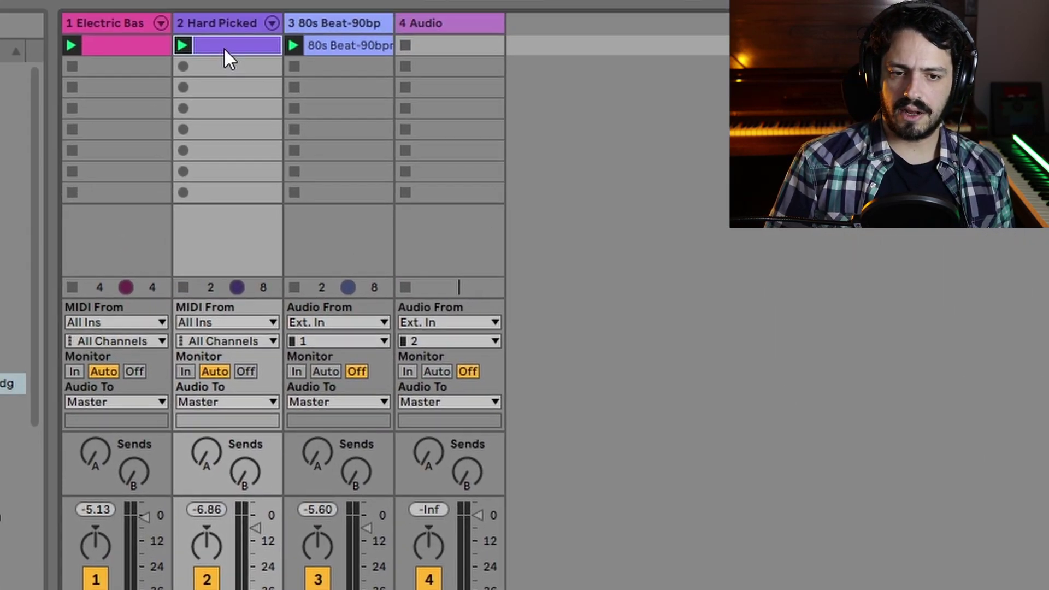
- Duplicate the guitar clip into the slot below and move the copy's final long G3 note down to C3
right_click(224, 48)
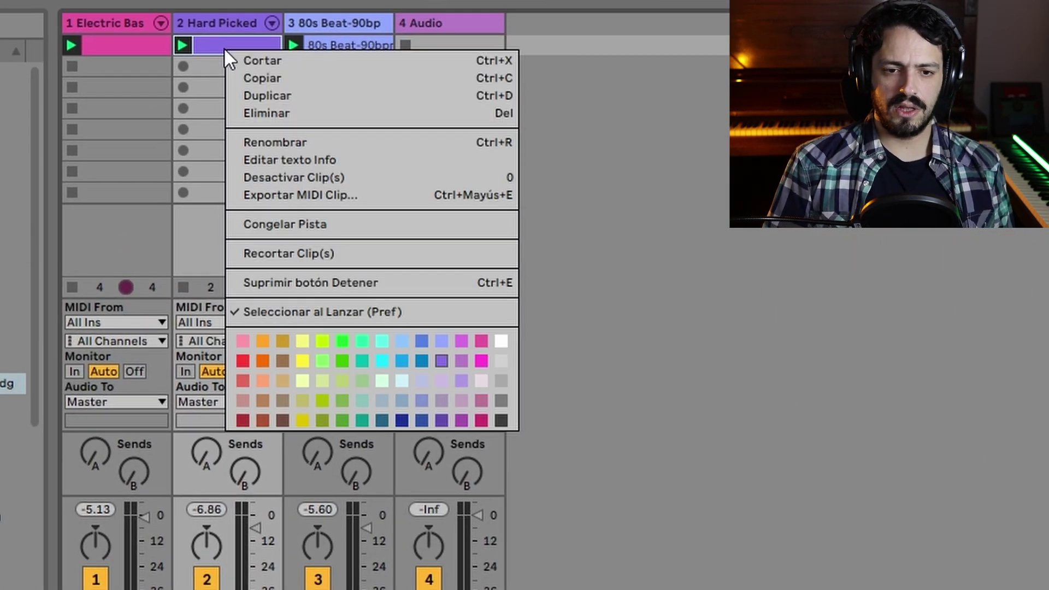
left_click(289, 100)
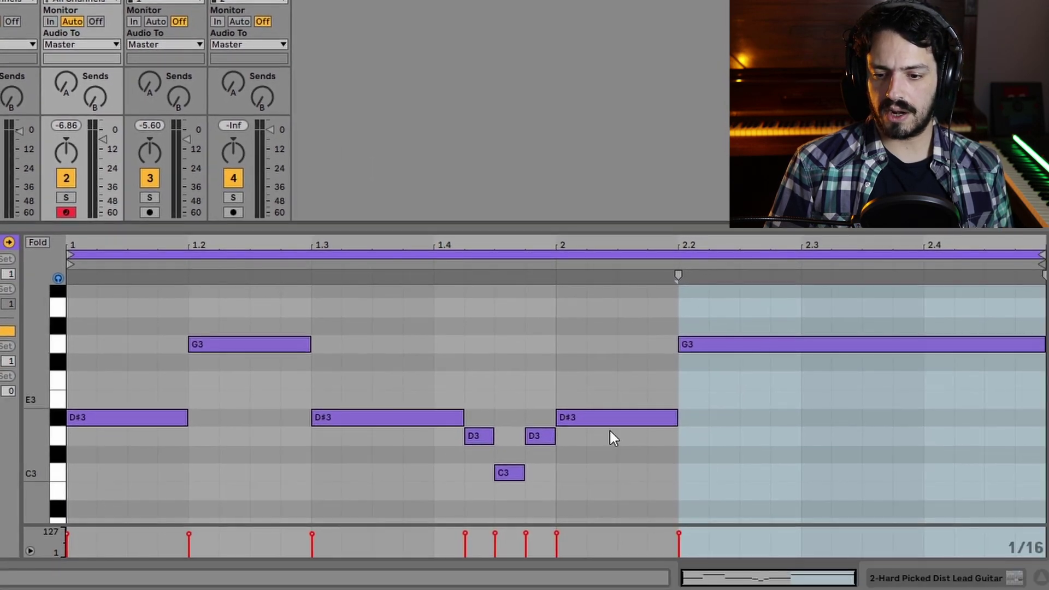
left_click_drag(707, 345, 706, 469)
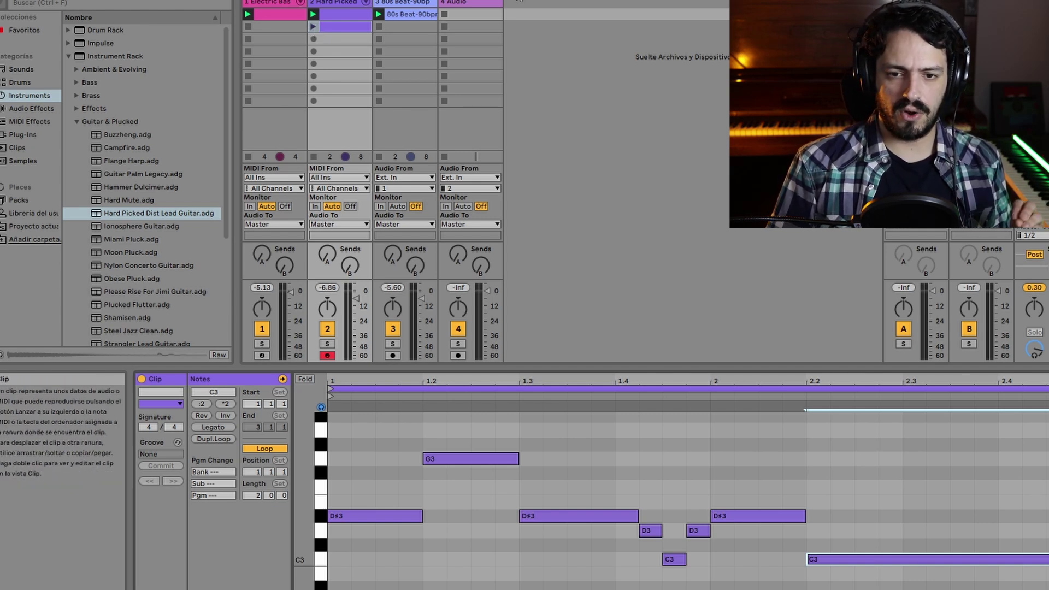
- Play the track and switch from the first guitar clip to its duplicate to compare their endings
key("space")
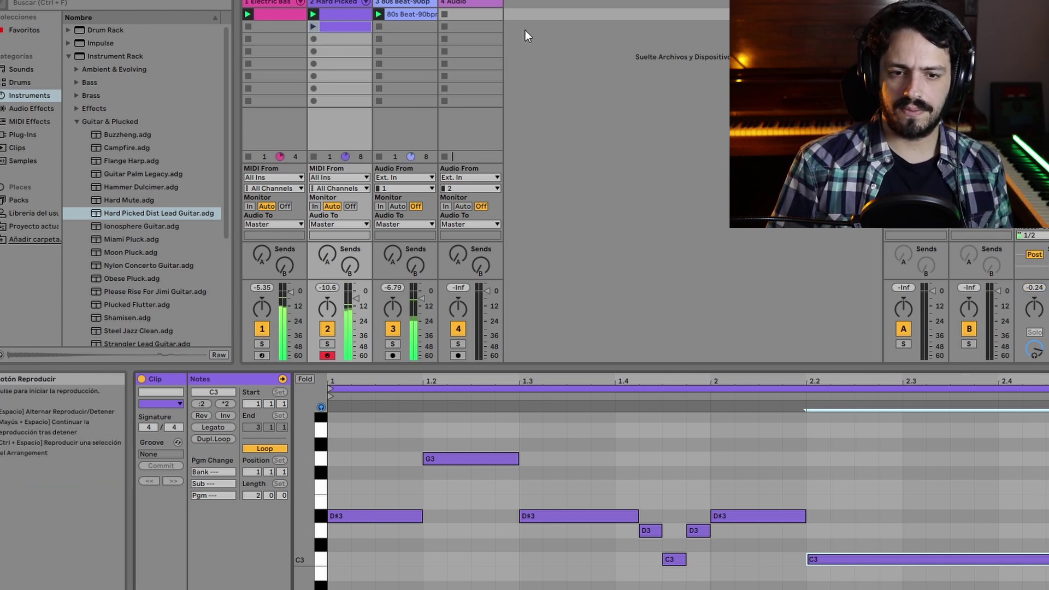
left_click(351, 16)
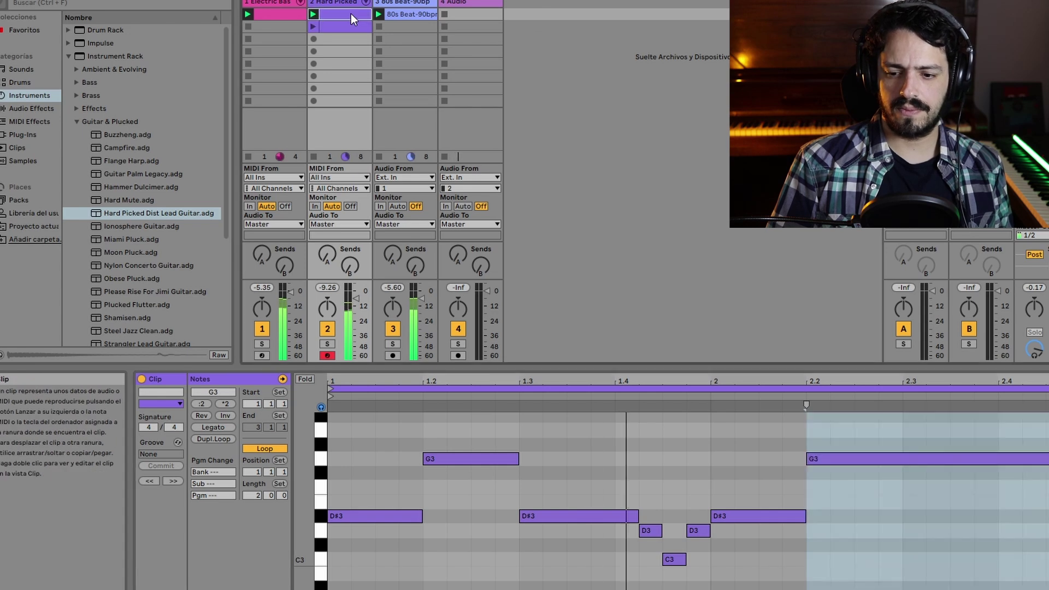
left_click(316, 27)
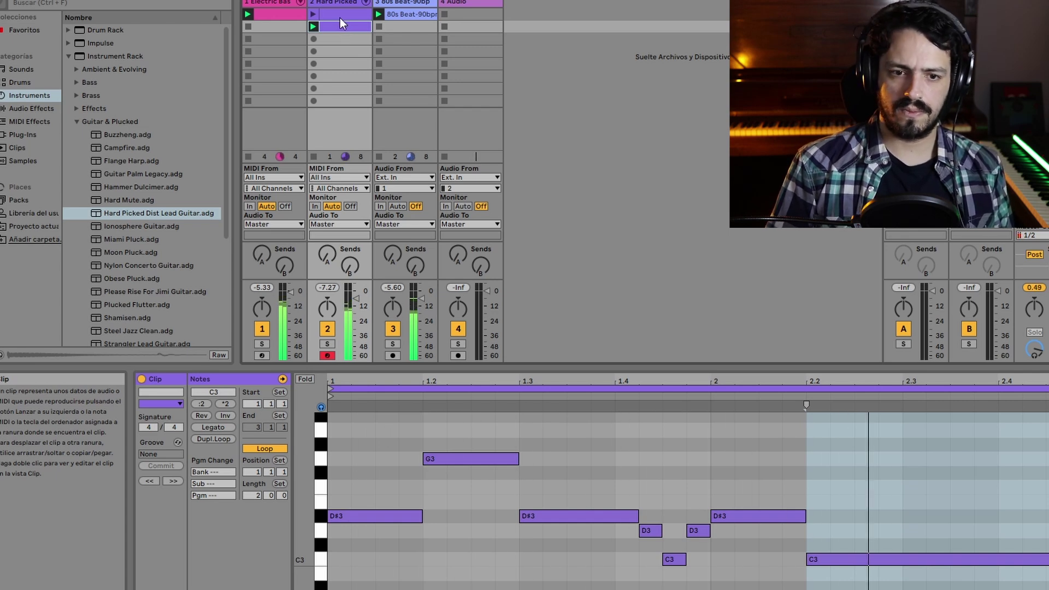
left_click(340, 17)
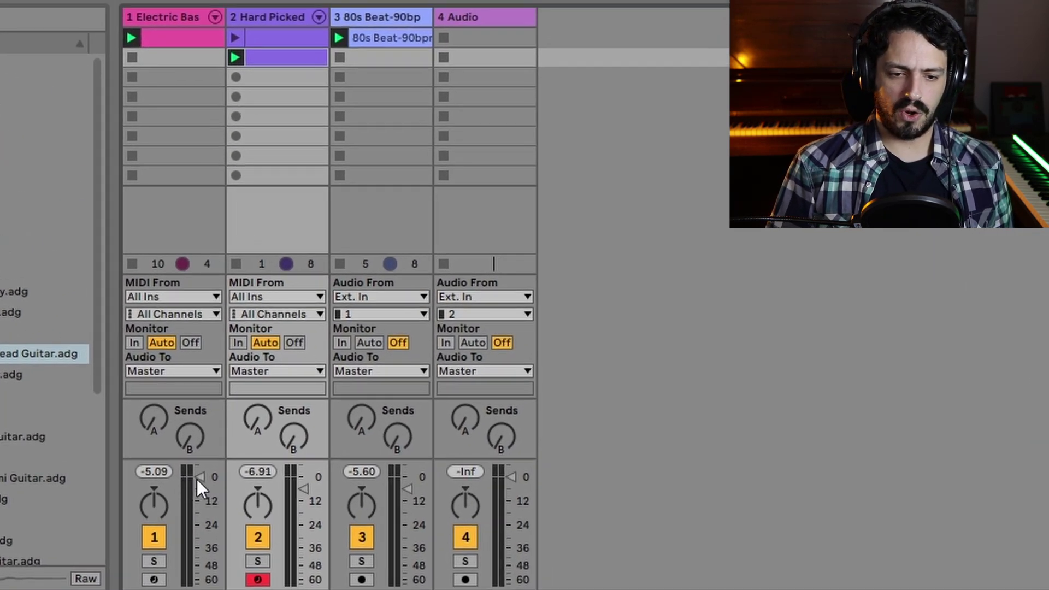
- Try out the volume, pan, solo and mute controls of the Electric Bass track
left_click_drag(197, 480, 199, 532)
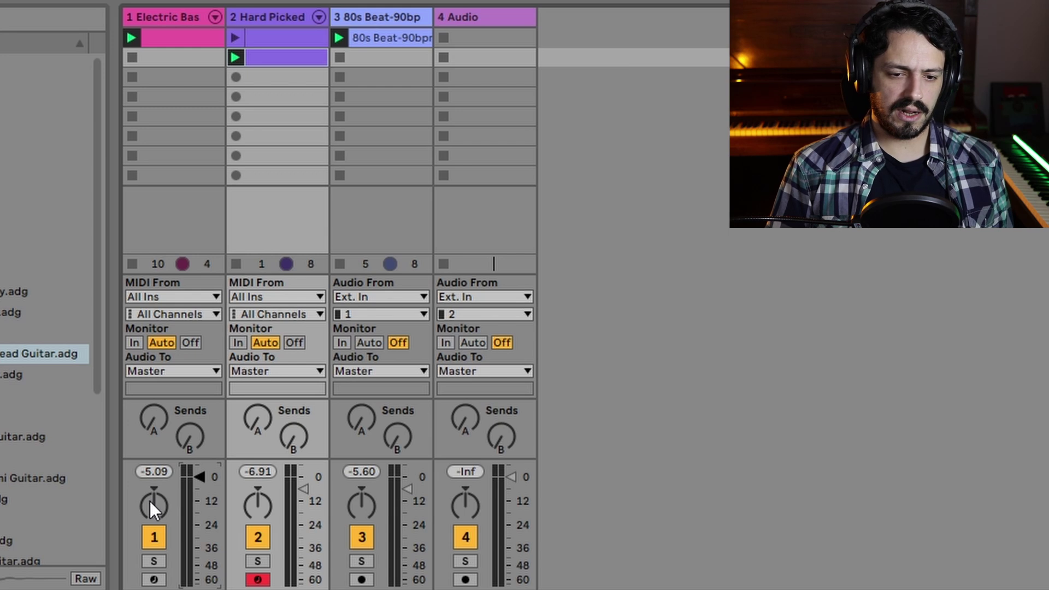
left_click_drag(155, 496, 155, 533)
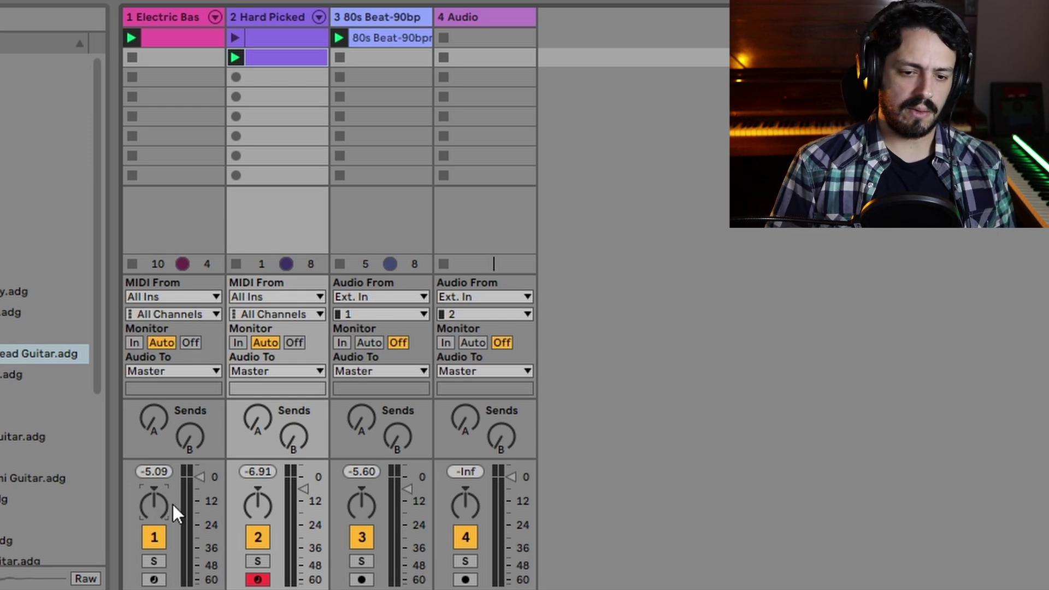
left_click(154, 561)
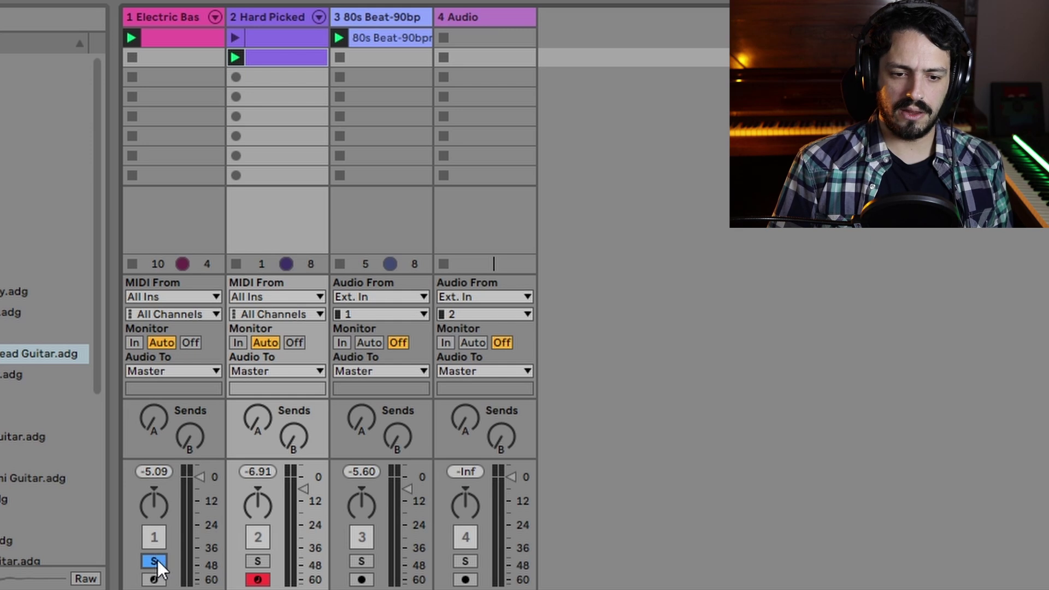
left_click(155, 561)
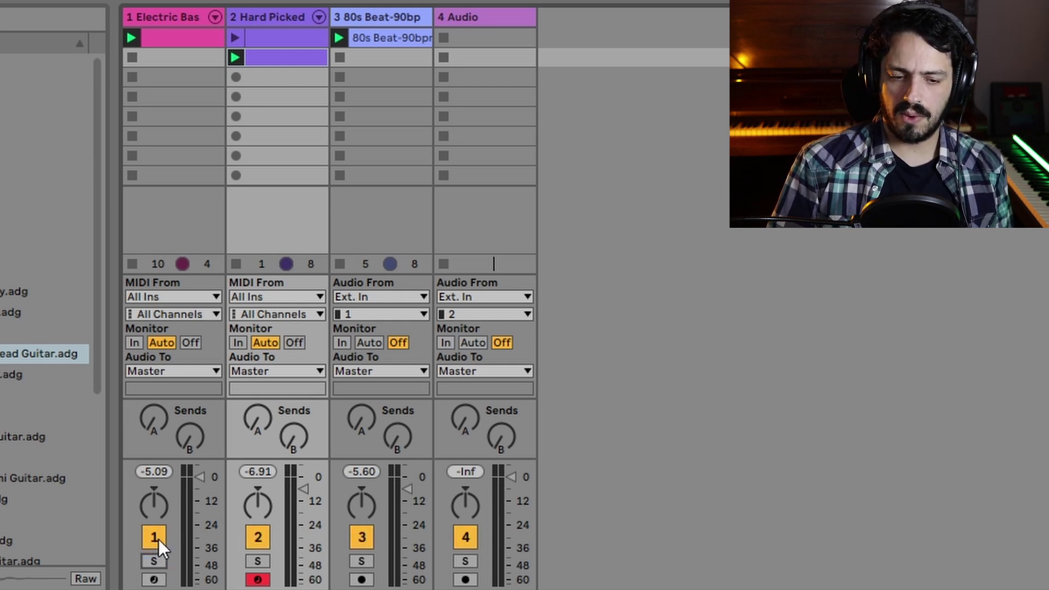
left_click(159, 539)
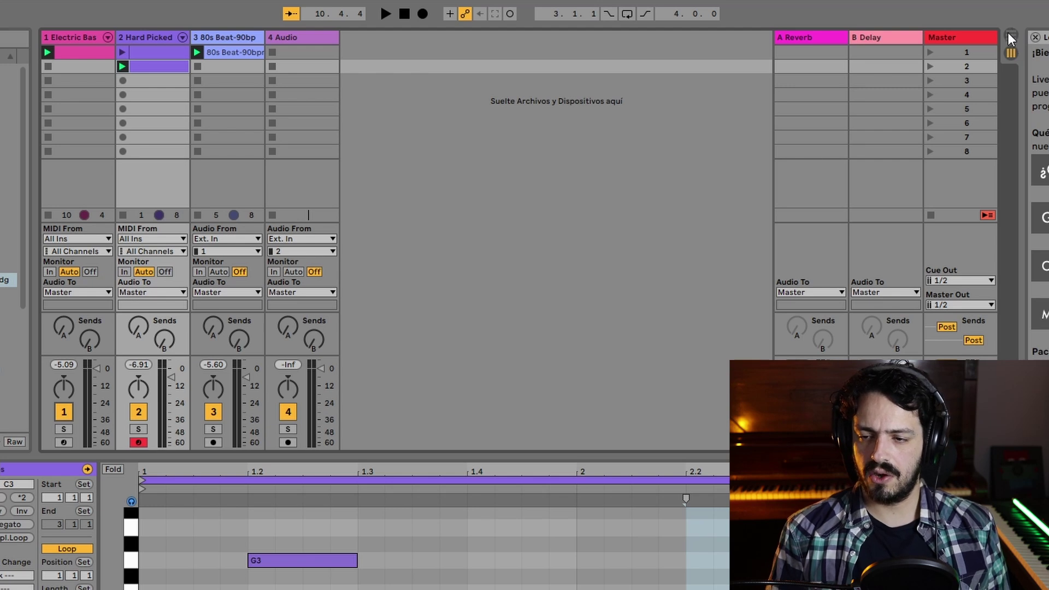
- Switch to the Arrangement View and arm the 4 Audio track for recording
key("Tab")
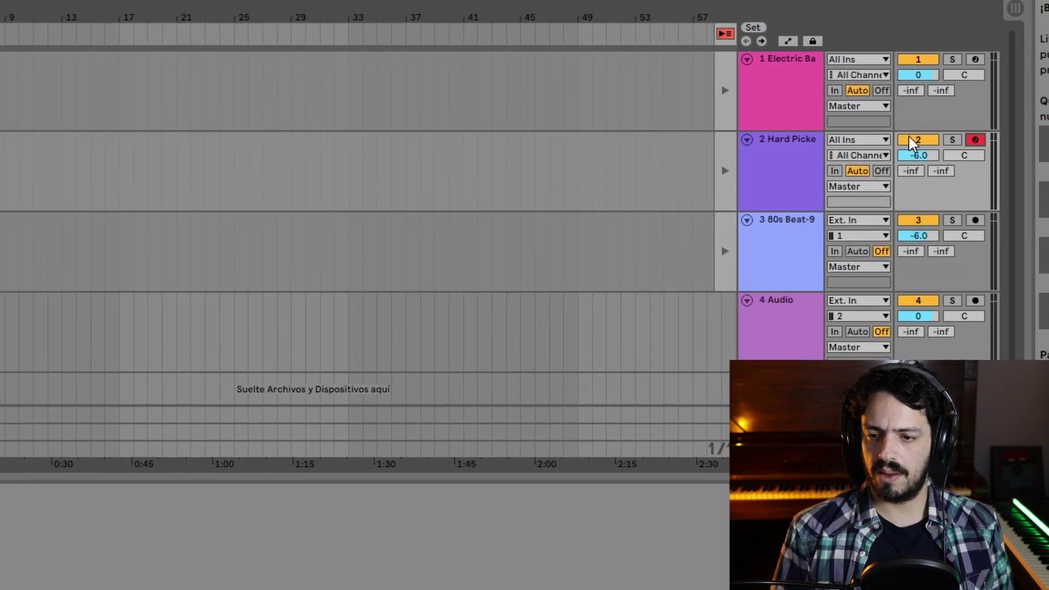
left_click(944, 190)
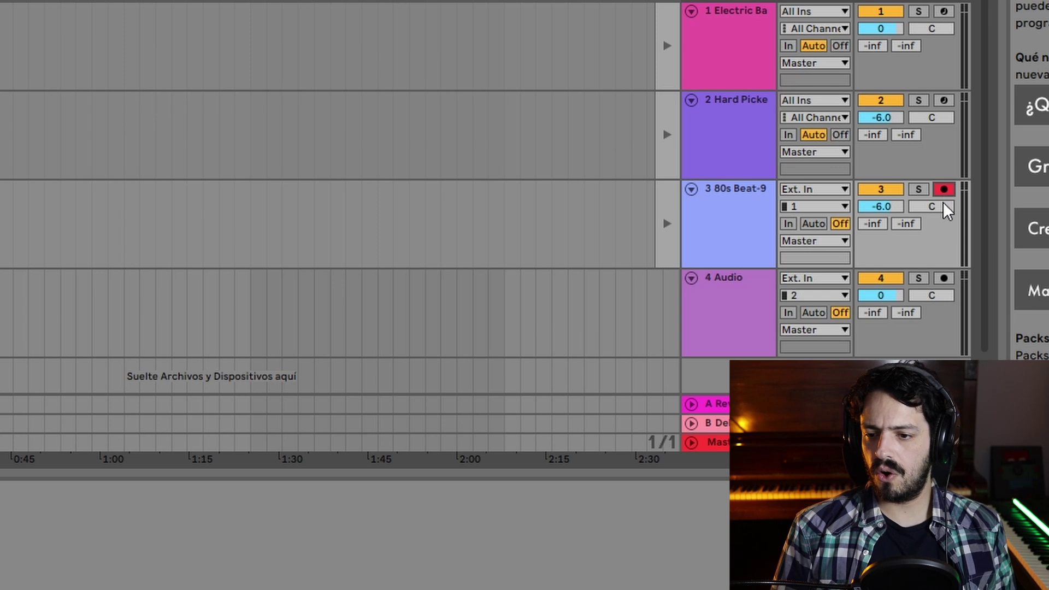
left_click(944, 280)
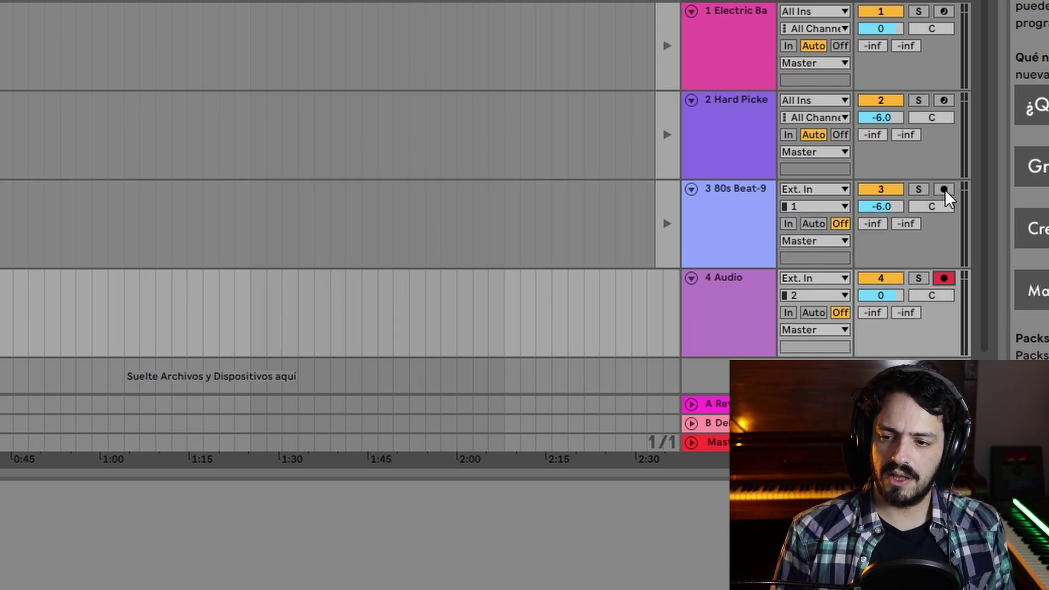
- Try arming the 80s Beat and Hard Picked tracks together with 4 Audio, and disarm both again
left_click(944, 190, "ctrl")
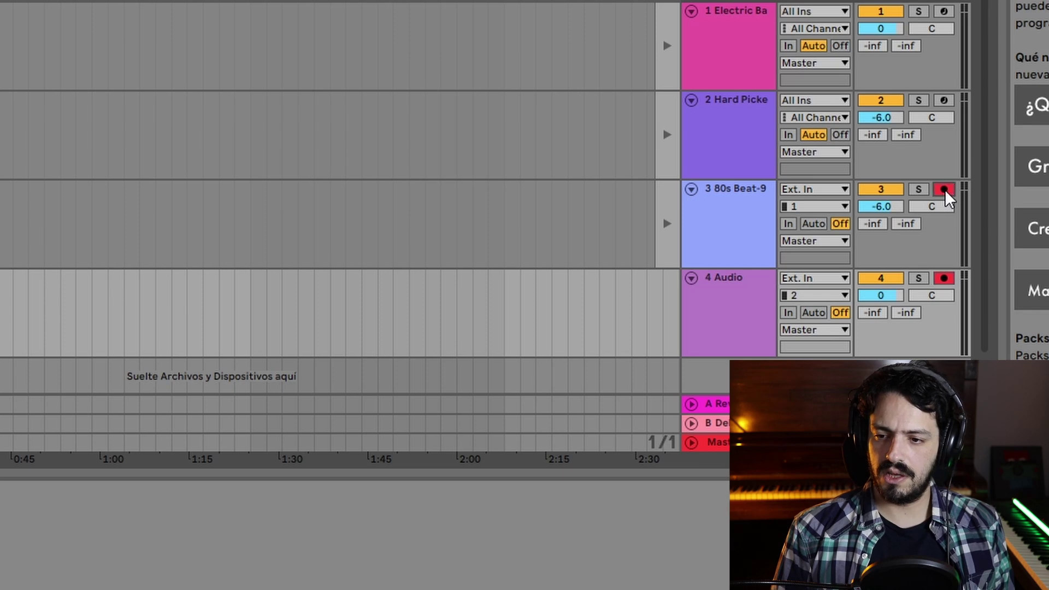
left_click(944, 101, "ctrl")
left_click(944, 101, "ctrl")
left_click(944, 190, "ctrl")
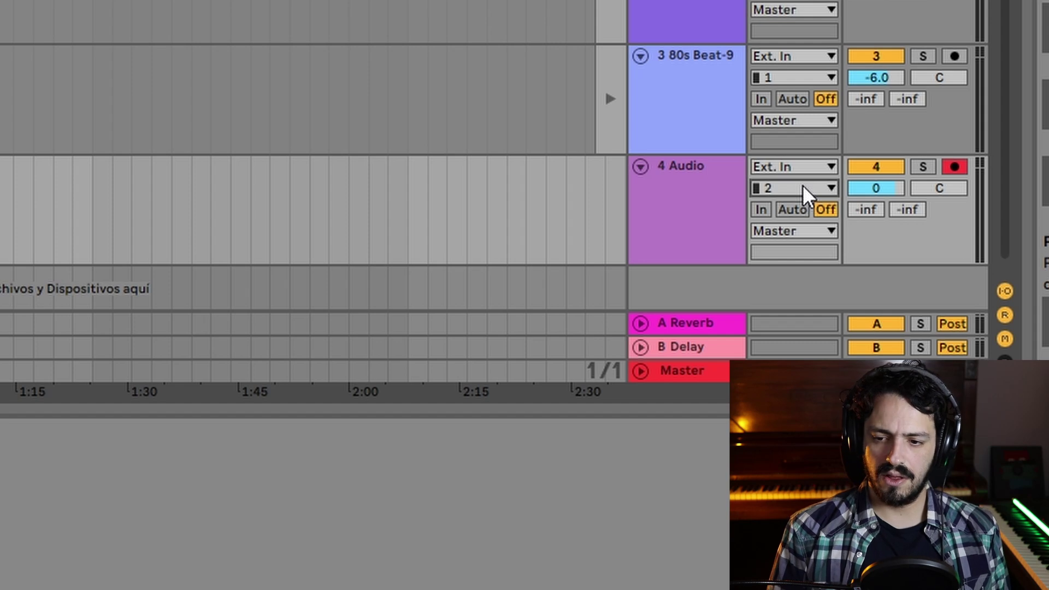
- Set the 4 Audio track's external input channel to 3 and its monitoring to Auto
left_click(802, 188)
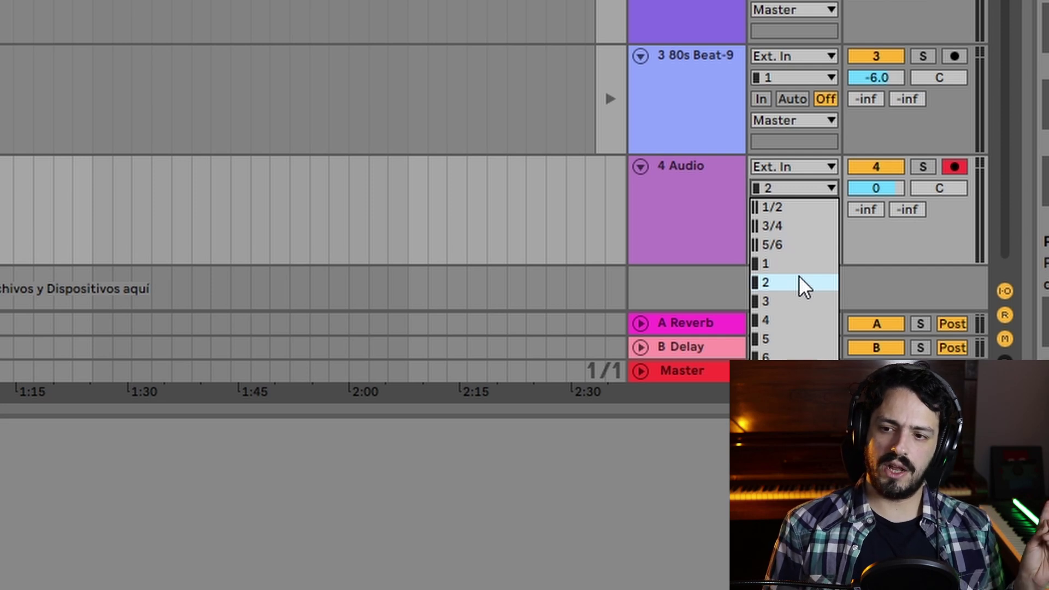
left_click(780, 300)
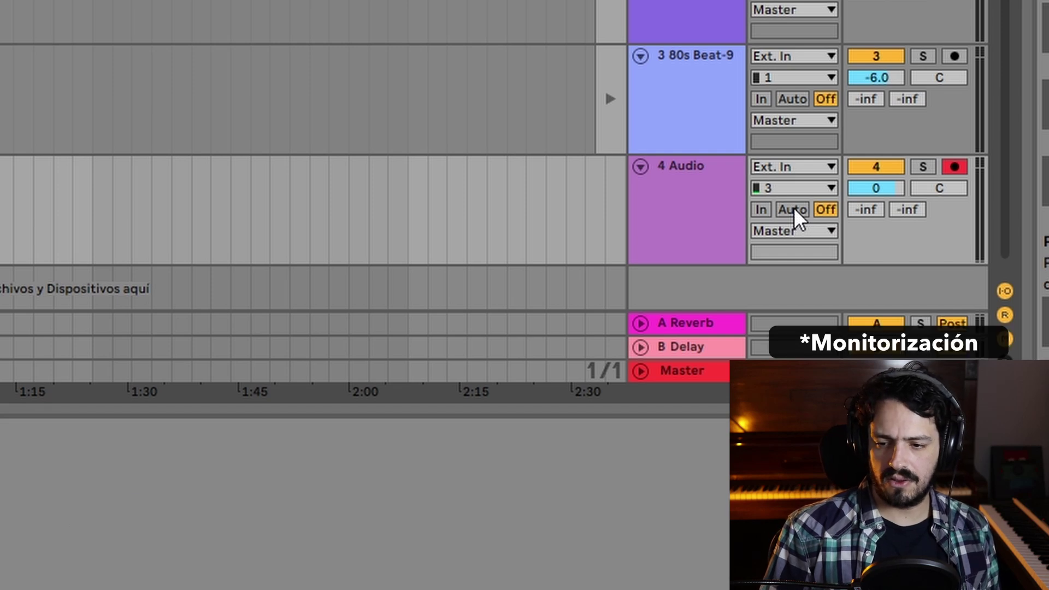
left_click(793, 210)
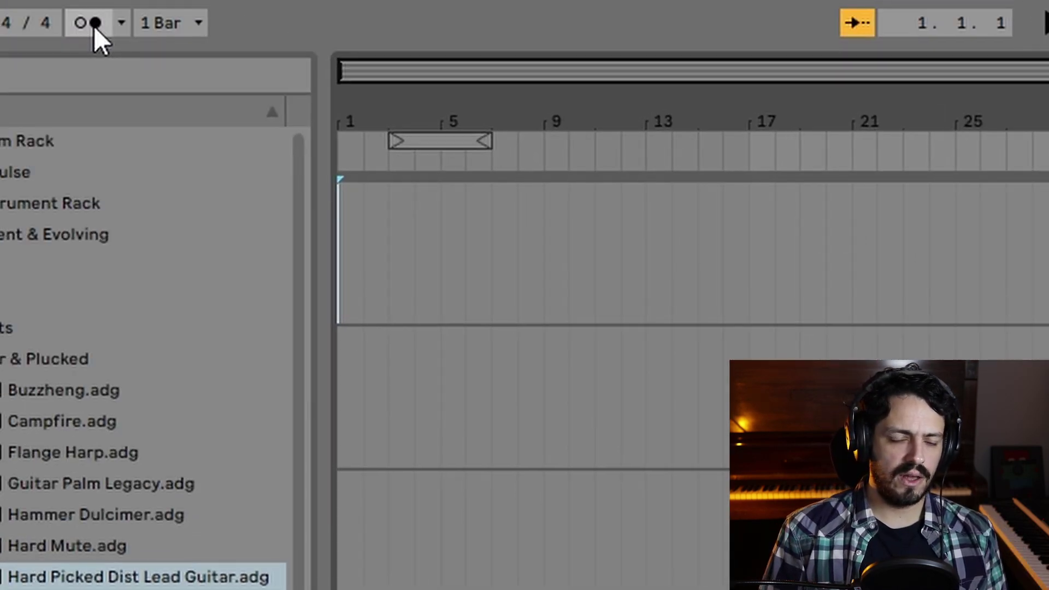
- Turn on the metronome and set its count-in to 2 Bars
left_click(94, 26)
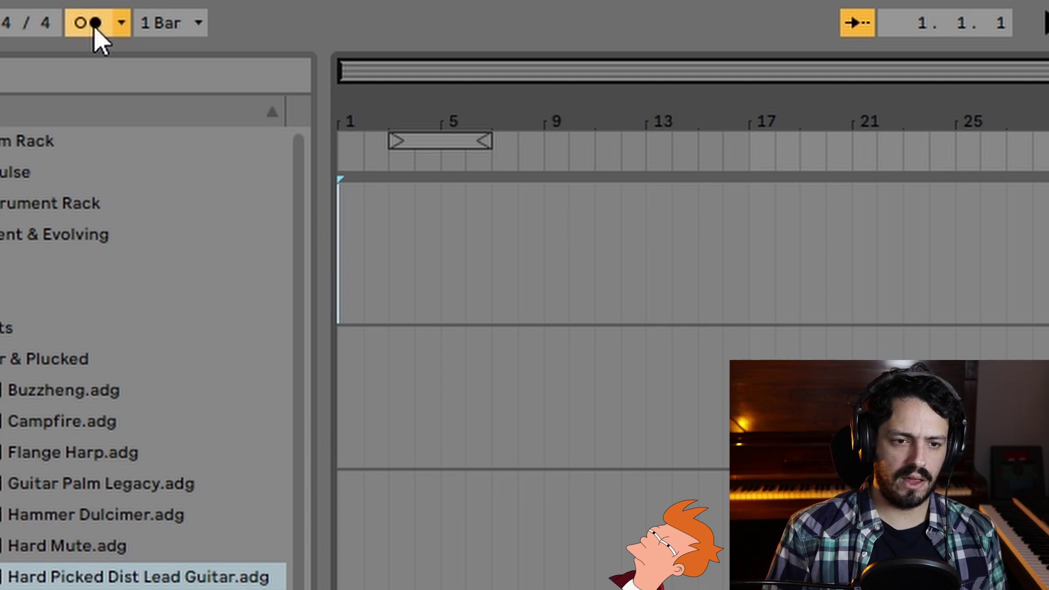
left_click(122, 23)
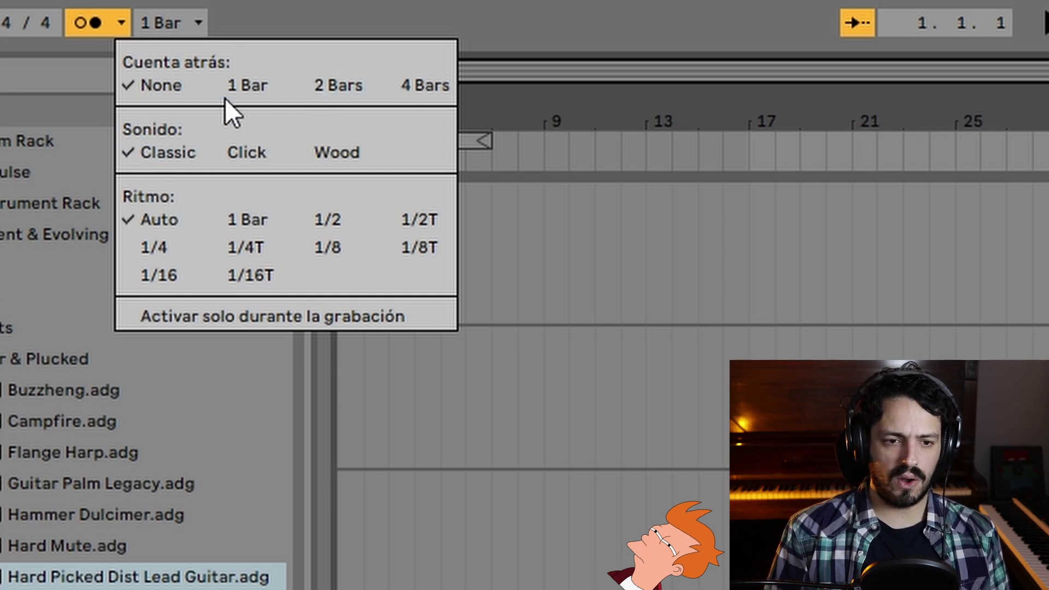
left_click(347, 88)
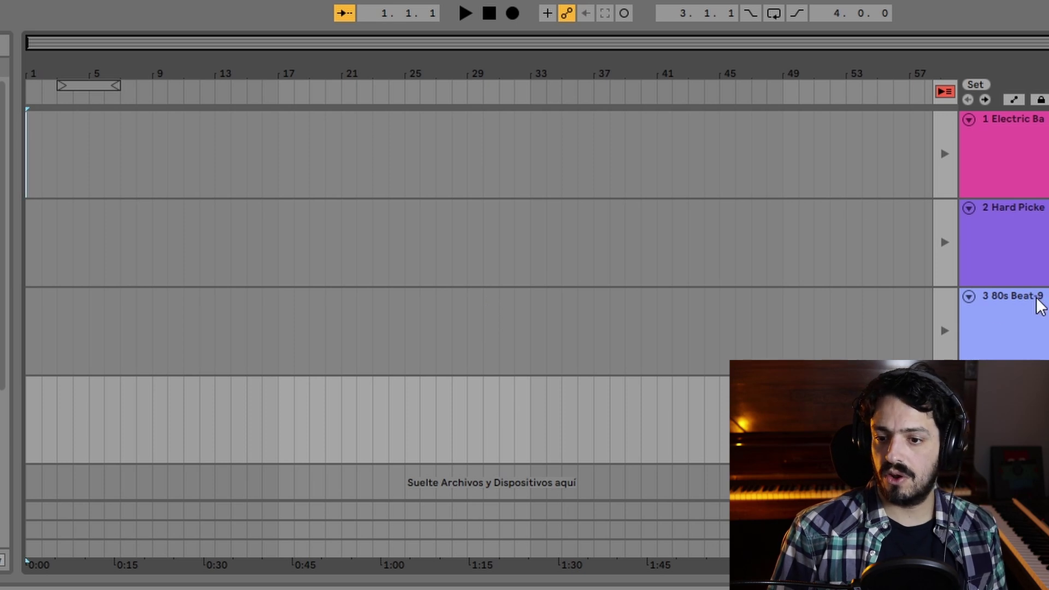
- Record a take on the 4 Audio track over the playing clips from bar 1, and play the recording back
left_click(516, 13)
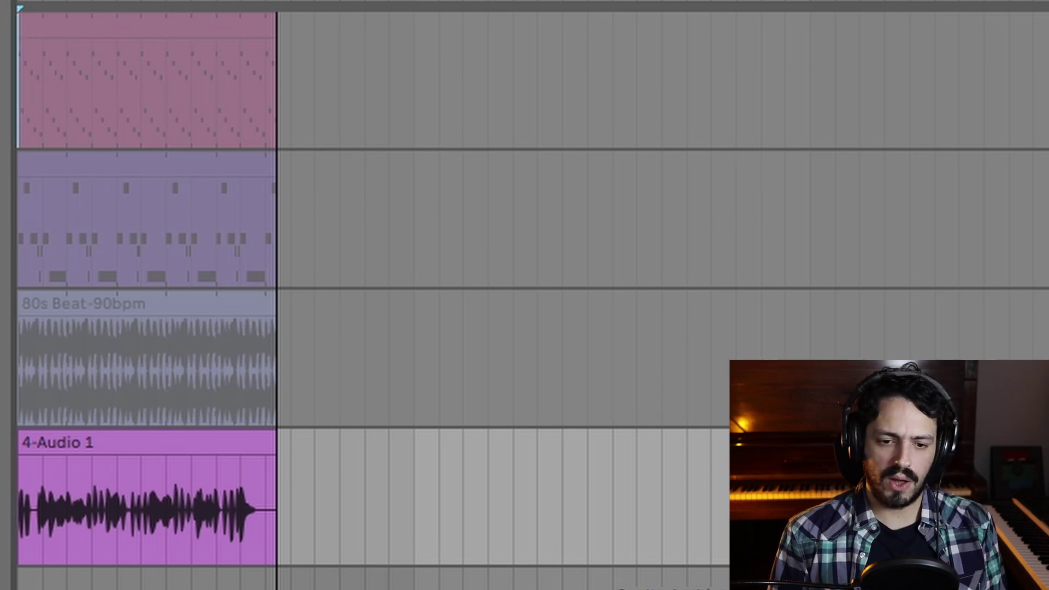
key("space")
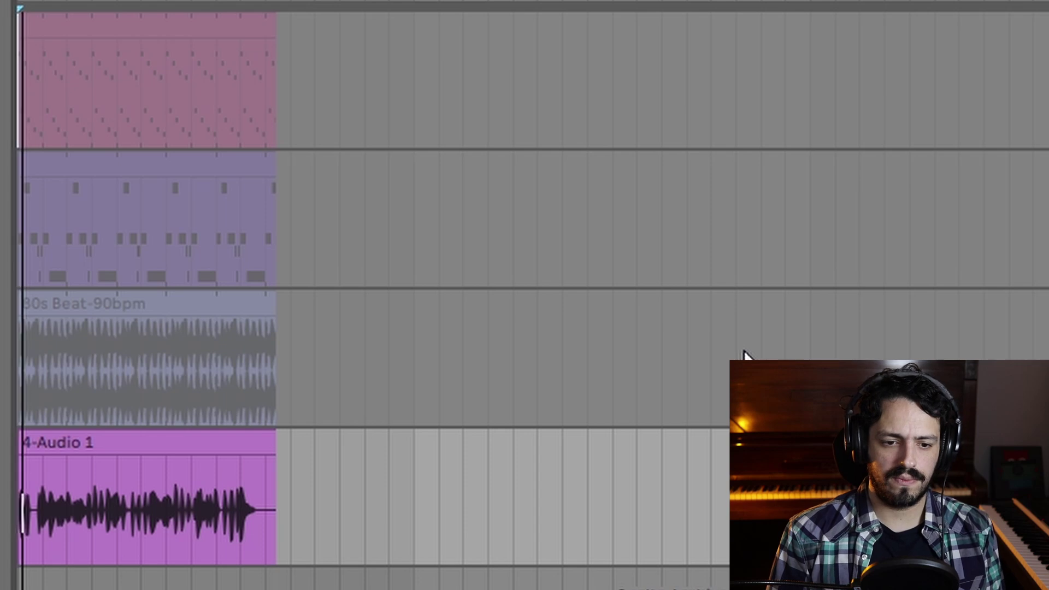